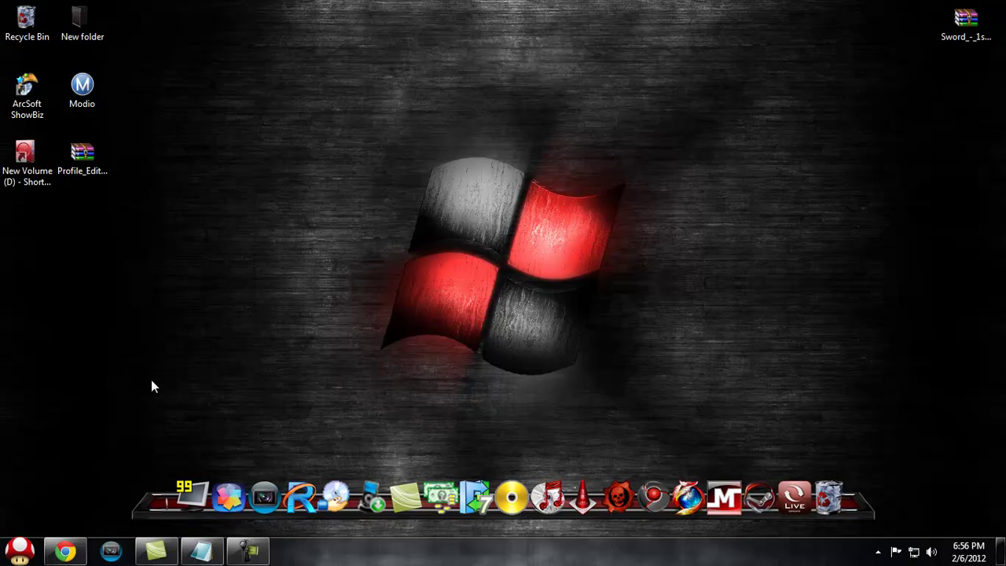
- Bring Chrome up, check the Skyrim Nexus tab and return to the COOL ITEMS PACK tab
drag(146, 388, 620, 397)
drag(344, 378, 349, 407)
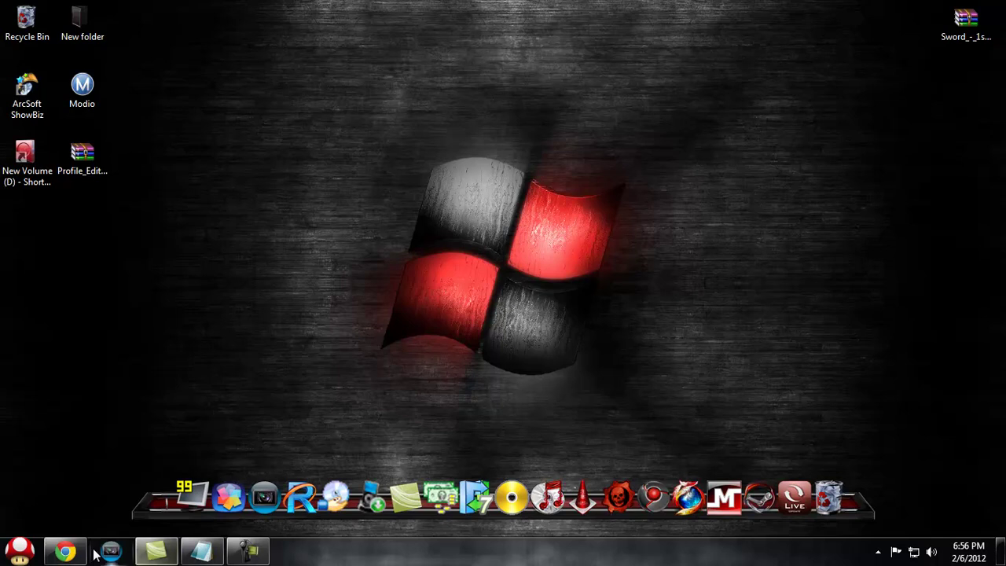
mouse_move(65, 550)
click(88, 520)
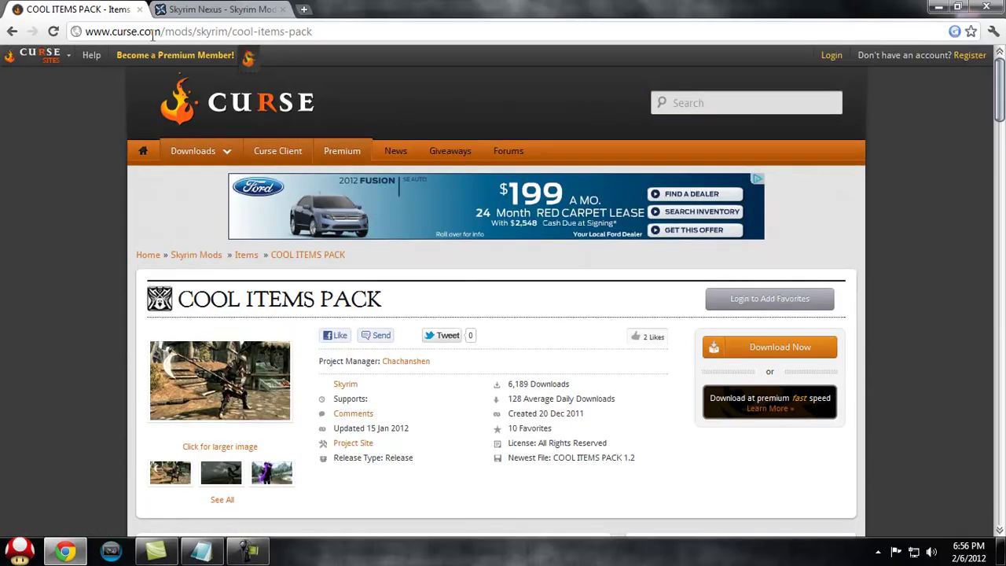
click(183, 11)
key(ctrl+Tab)
- Start the COOL ITEMS PACK 1.2 download so Data.zip (95.0 MB) begins downloading
scroll(675, 354, down, 2)
scroll(652, 353, up, 2)
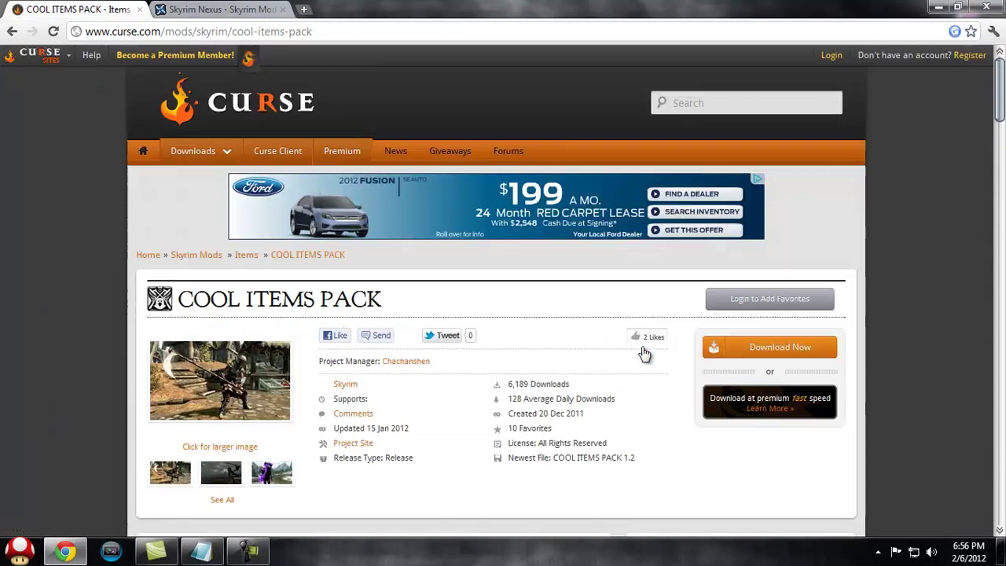
click(819, 351)
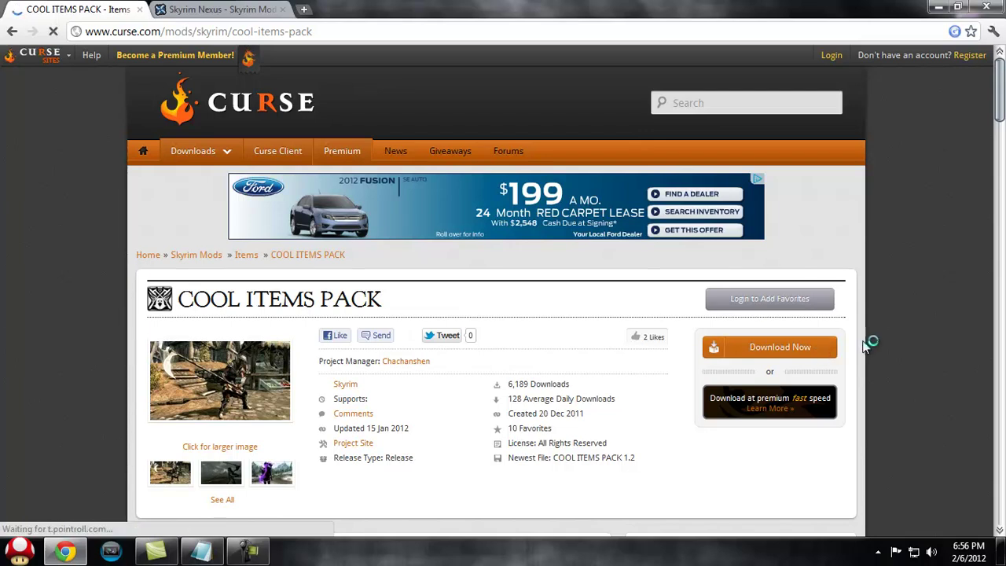
scroll(331, 399, down, 1)
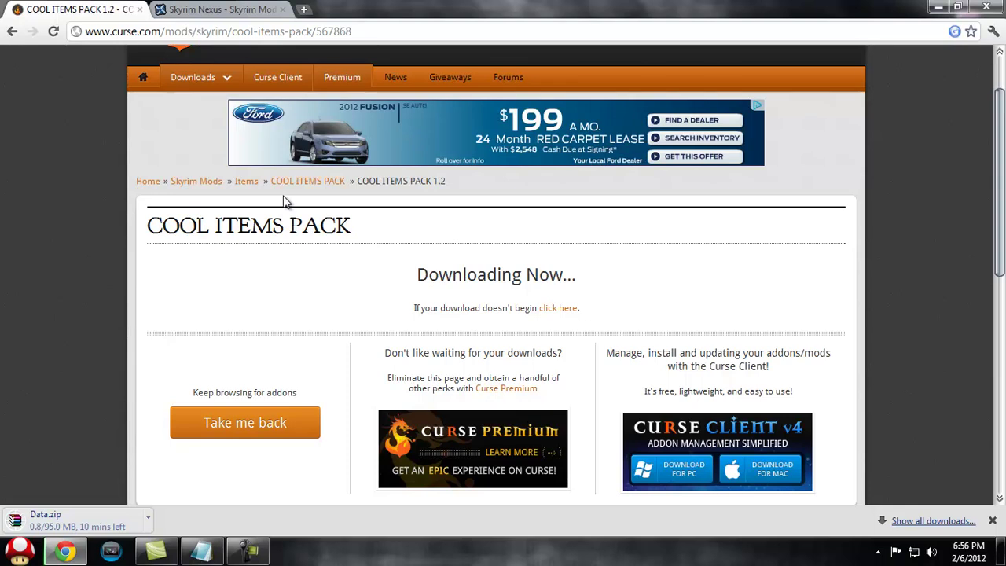
- Open Computer's Properties to view Windows 7 Ultimate, 64-bit, 16.0 GB RAM system info
click(20, 550)
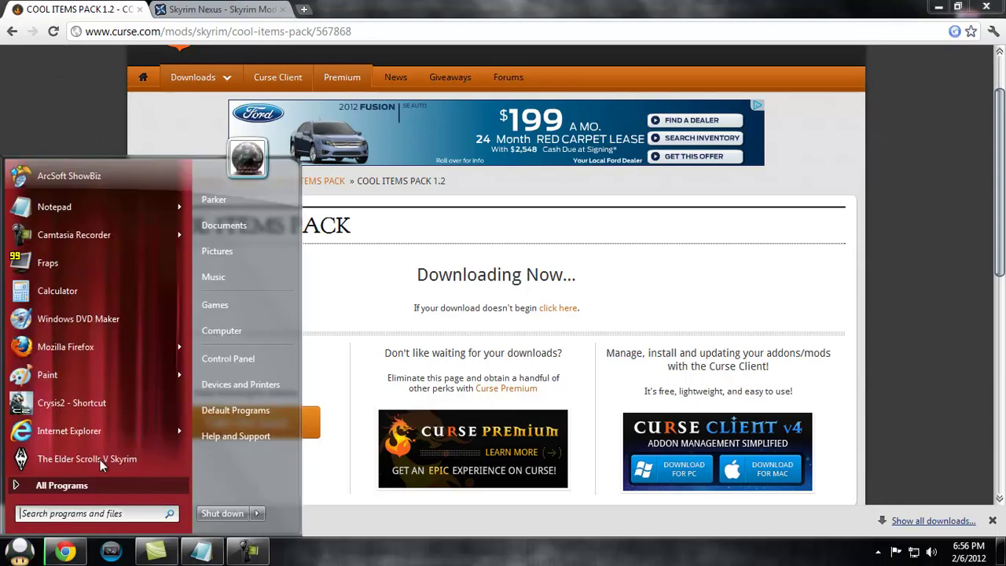
right_click(244, 336)
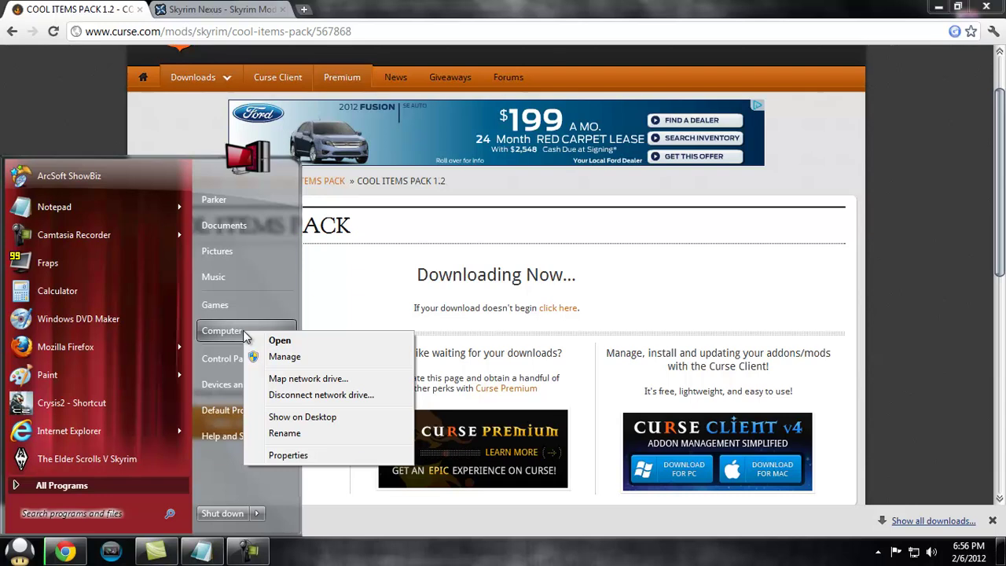
click(305, 455)
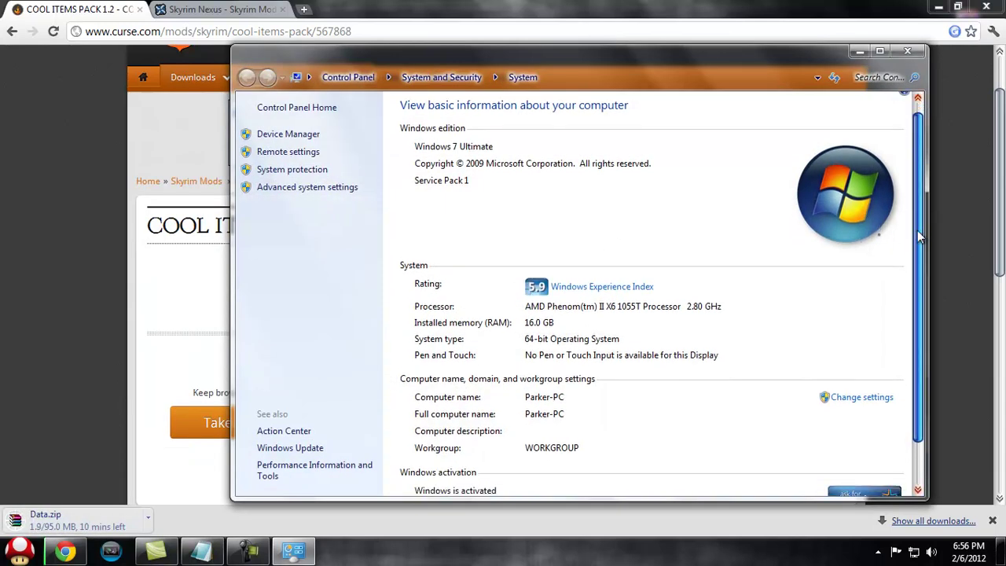
scroll(895, 247, down, 1)
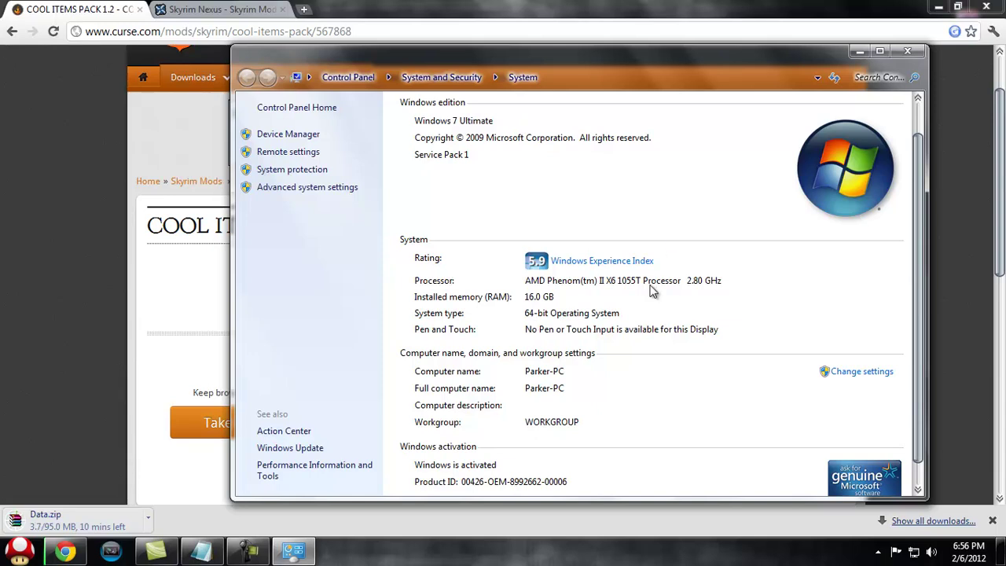
- Close the System window, minimize Chrome and bring back the Notepad note with the Skyrim path
click(907, 52)
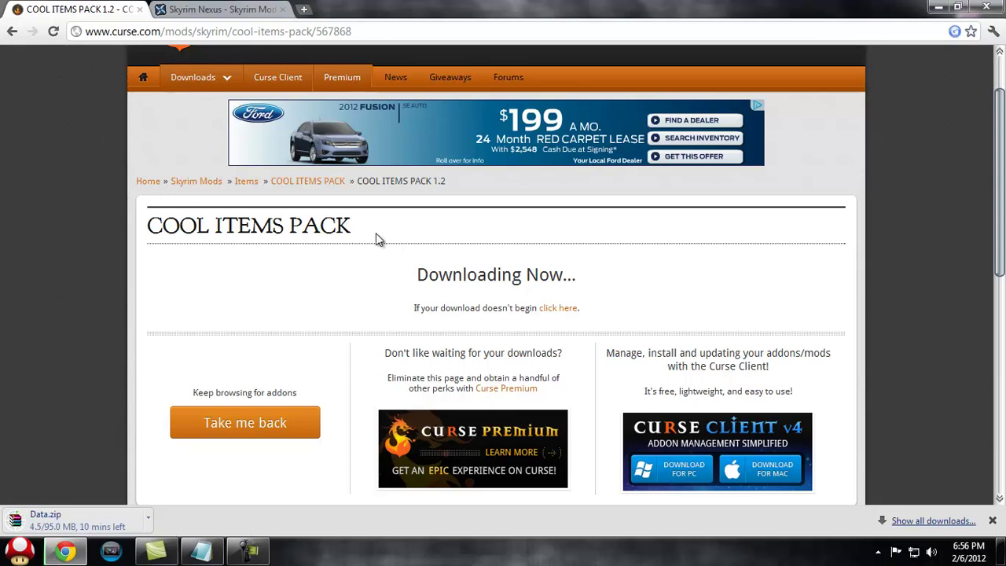
click(220, 9)
key(ctrl+Tab)
key(ctrl+Tab)
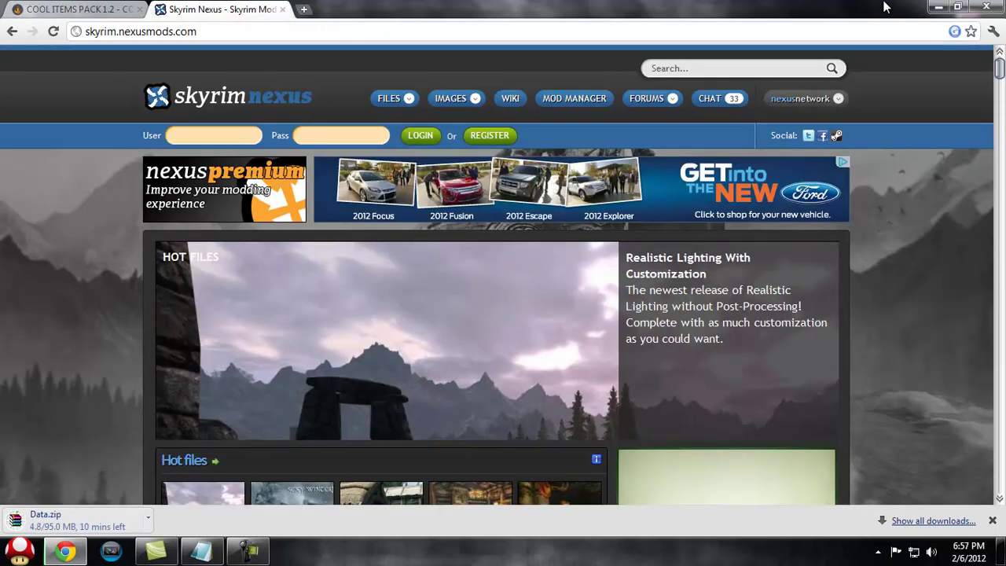
click(938, 7)
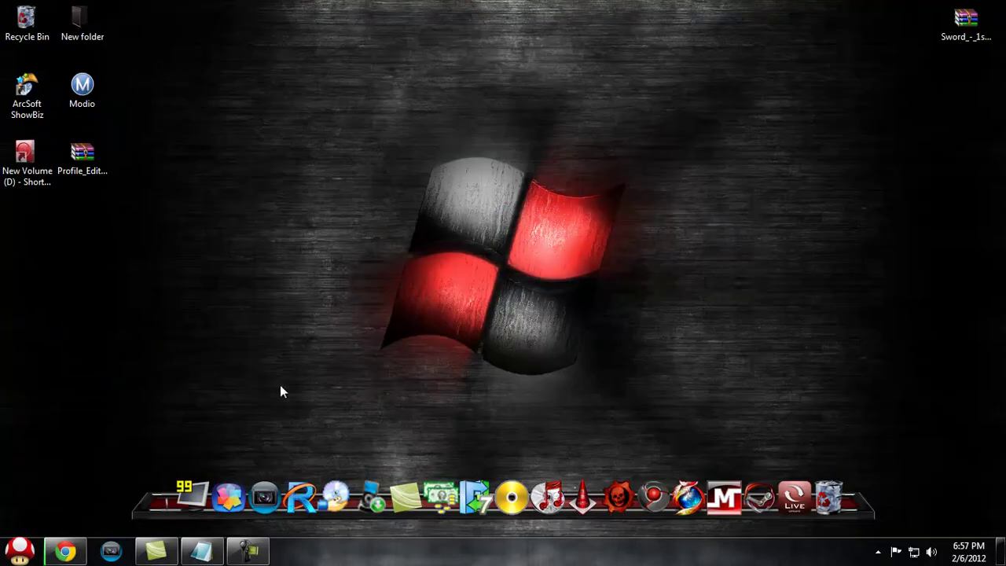
click(202, 551)
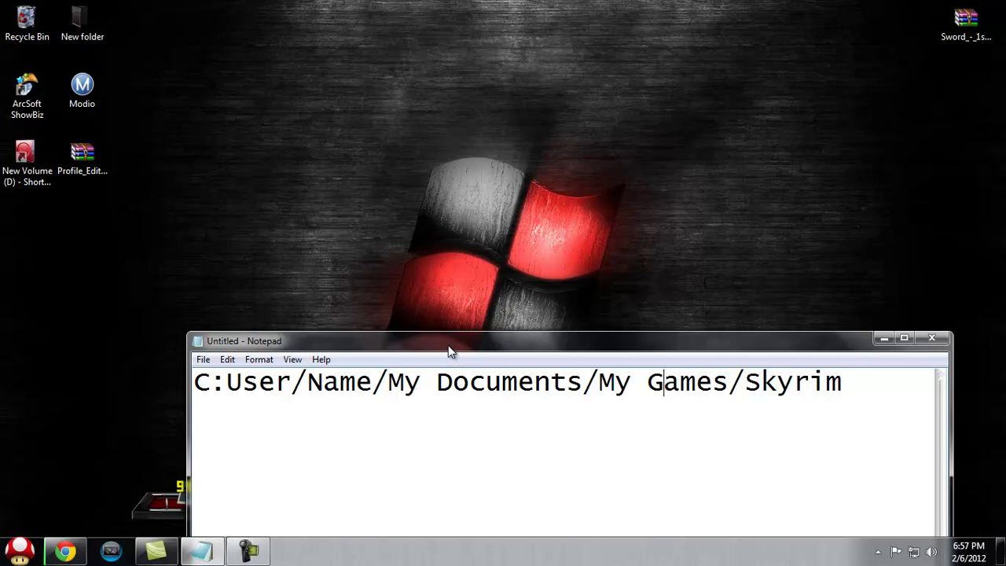
- Move the Notepad path note higher on screen, briefly selecting and deselecting its path text
drag(449, 348, 431, 174)
drag(824, 208, 129, 215)
click(240, 223)
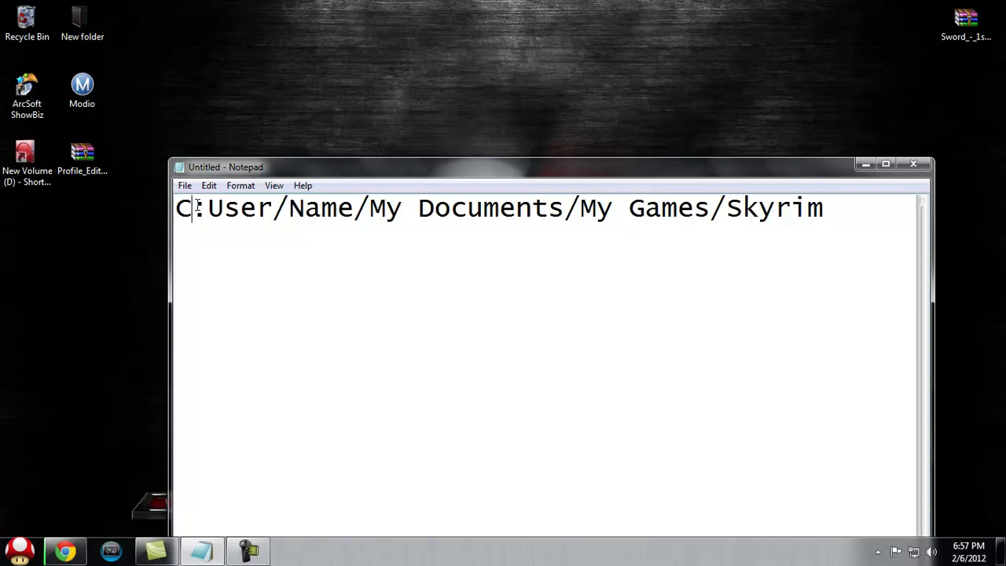
click(19, 550)
- Open Computer and browse into Local Disk (C:) > Users, keeping Notepad visible beside it
click(262, 331)
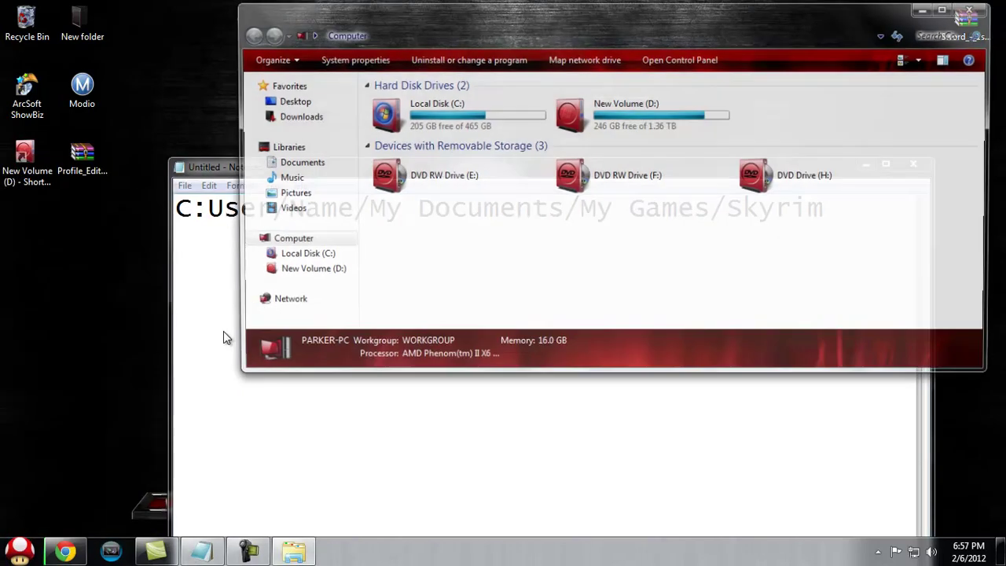
drag(210, 168, 277, 216)
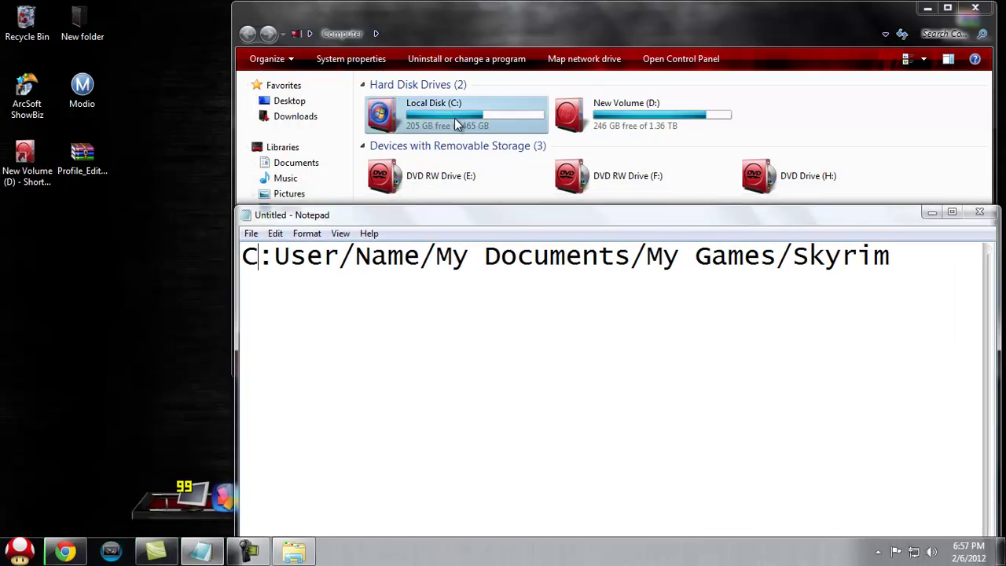
double_click(458, 123)
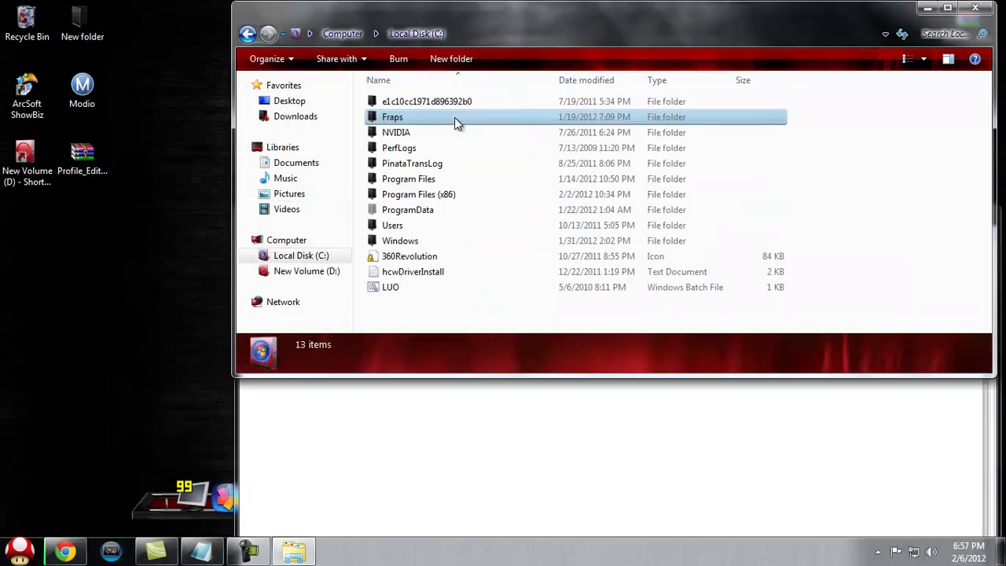
click(396, 240)
click(399, 230)
double_click(400, 229)
- Open the user's profile folder, compare it with the Notepad path, then close Explorer
click(414, 381)
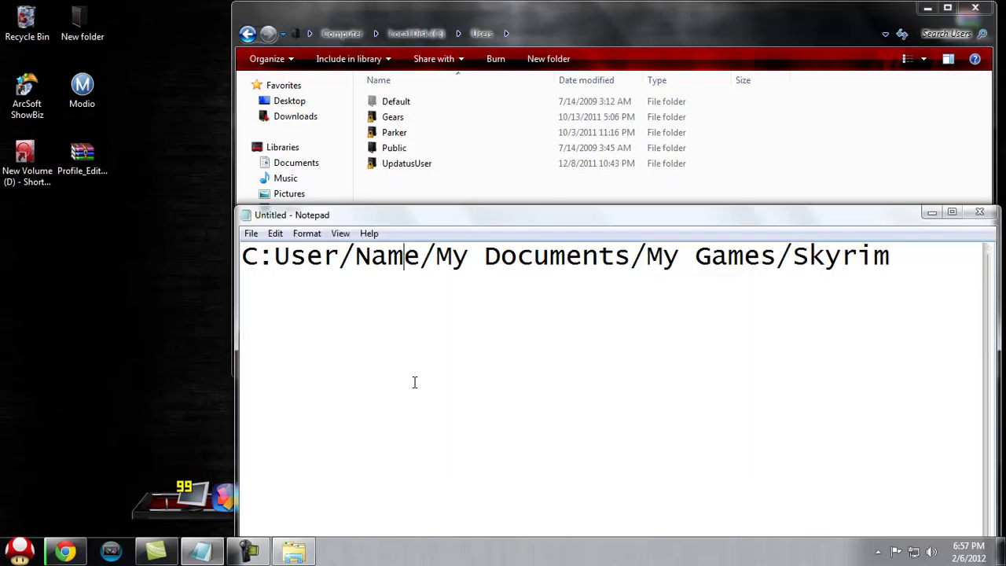
double_click(410, 133)
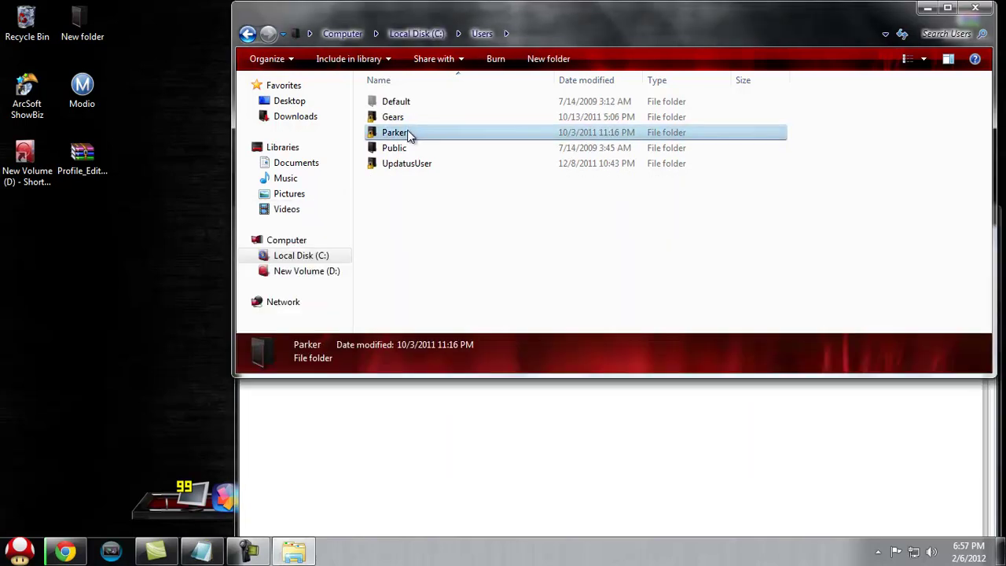
click(448, 442)
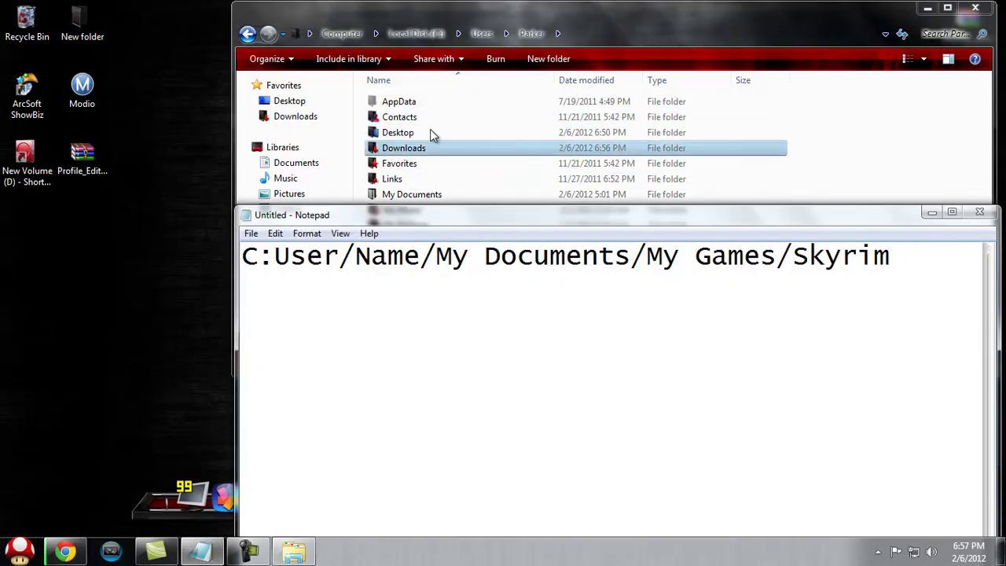
click(988, 8)
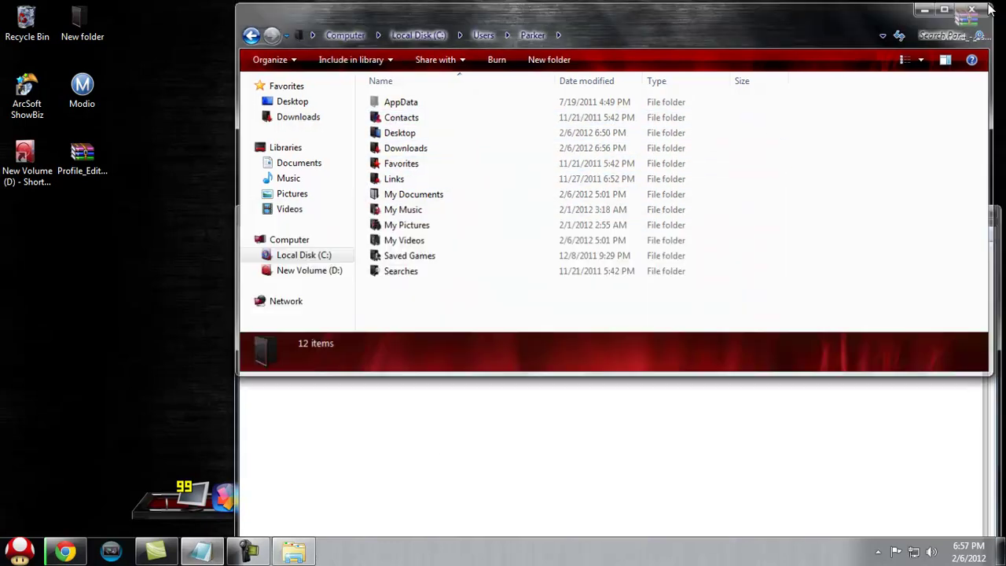
- Close Notepad without saving and restore Chrome
click(982, 211)
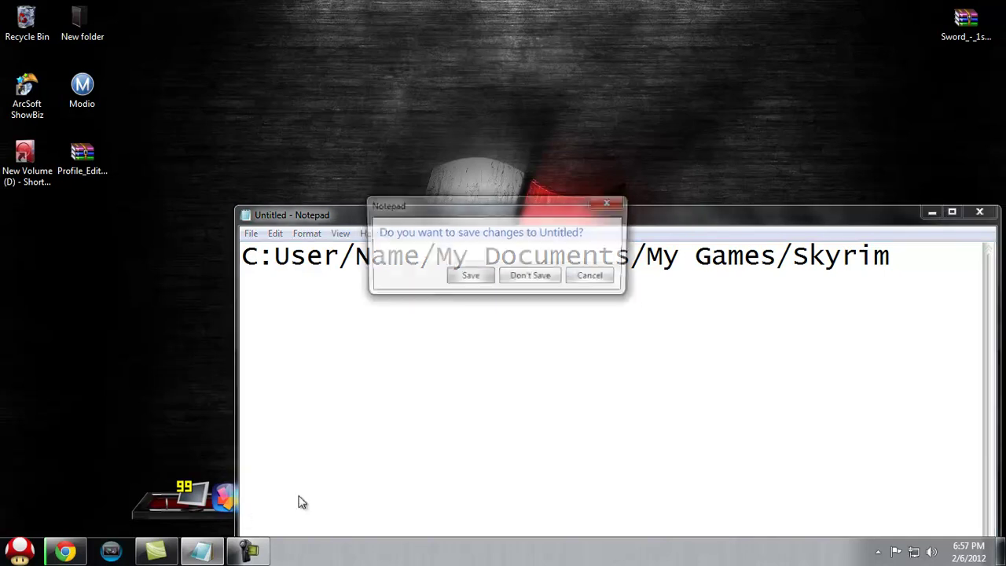
click(520, 278)
click(77, 554)
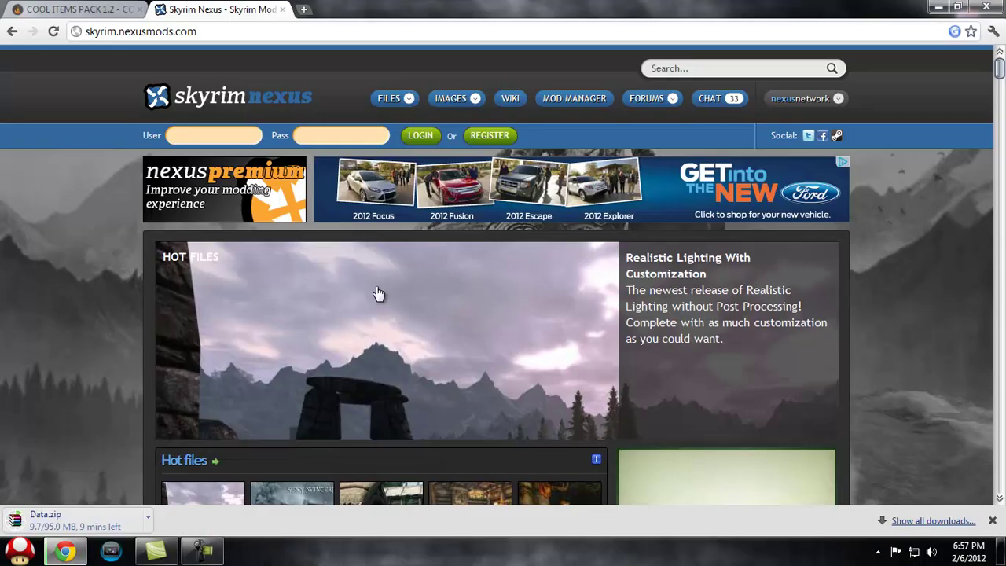
scroll(416, 346, down, 4)
- Check Data.zip's progress (11.1 of 95.0 MB) on the COOL ITEMS PACK 1.2 page
click(126, 10)
scroll(384, 338, down, 6)
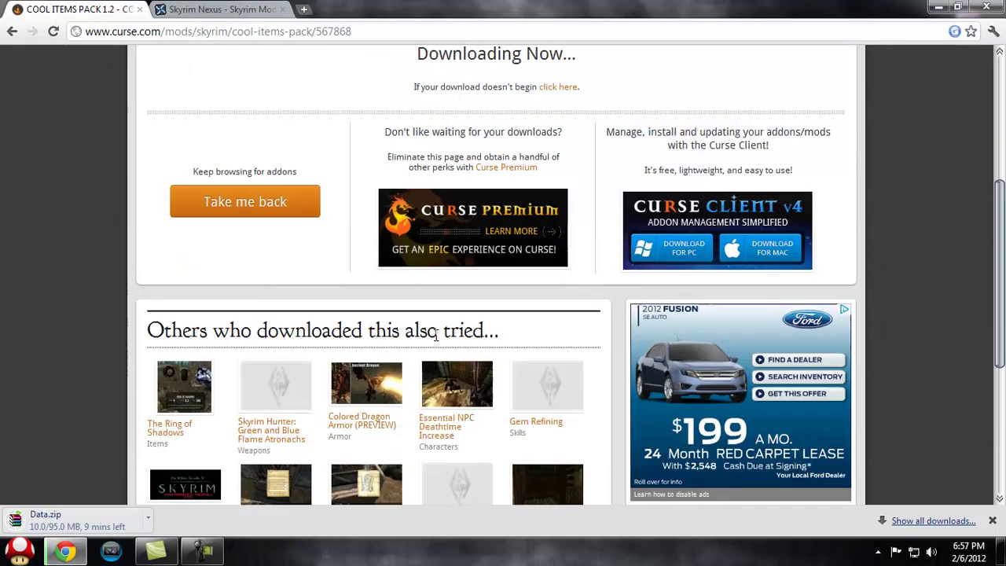
scroll(392, 339, up, 2)
scroll(494, 357, up, 5)
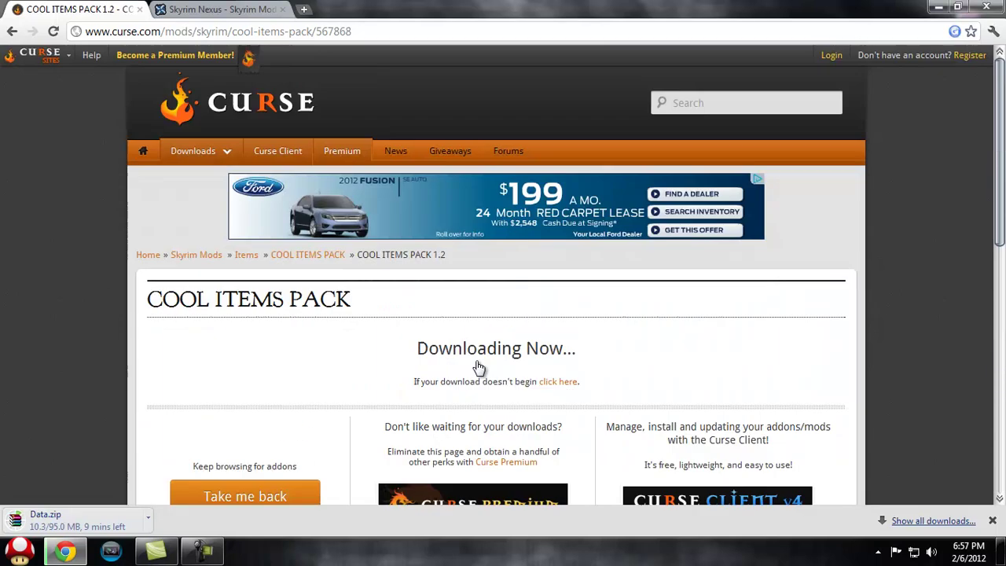
click(937, 8)
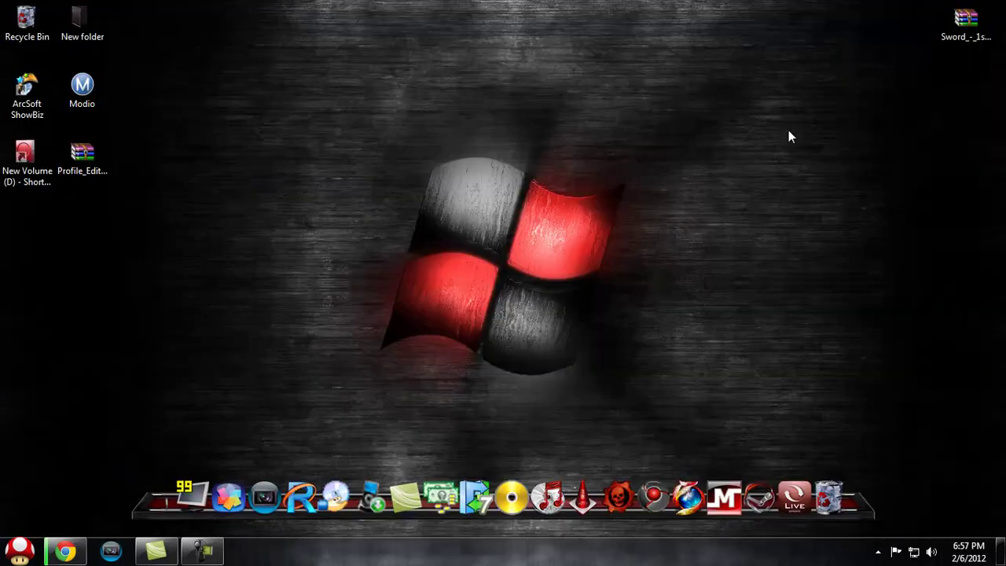
drag(773, 143, 389, 271)
click(65, 550)
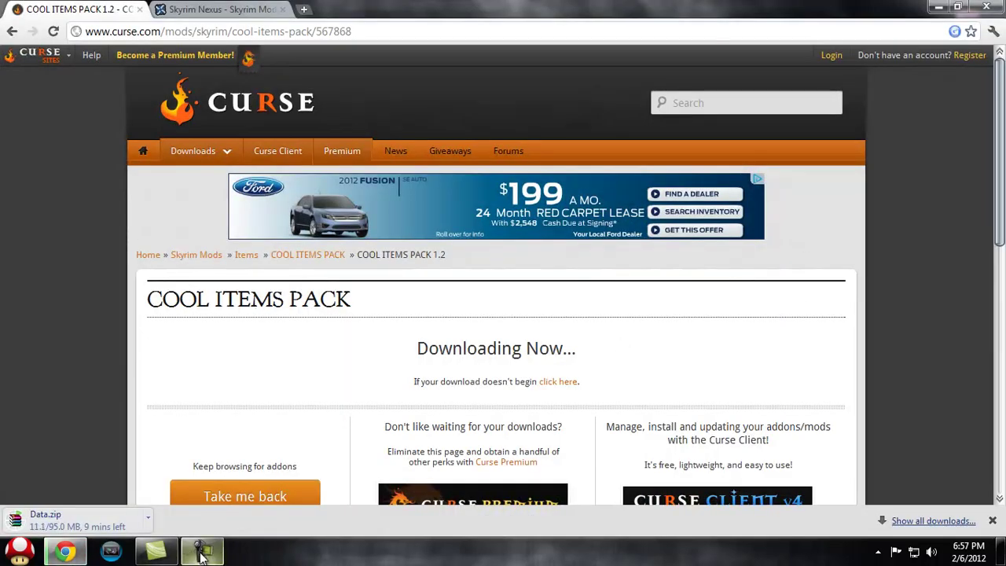
- Drag Data.zip from the Downloads folder onto the desktop
click(932, 486)
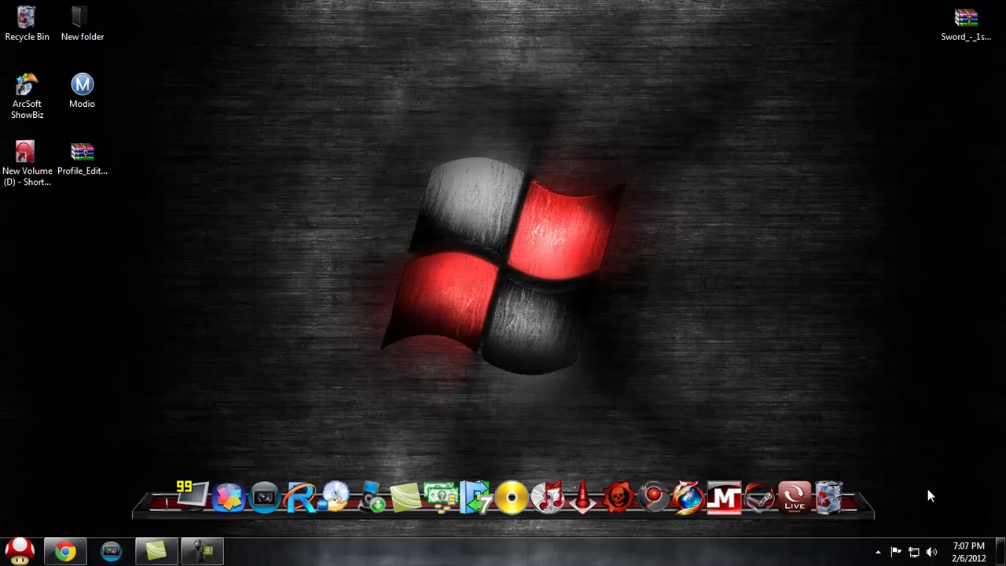
click(20, 551)
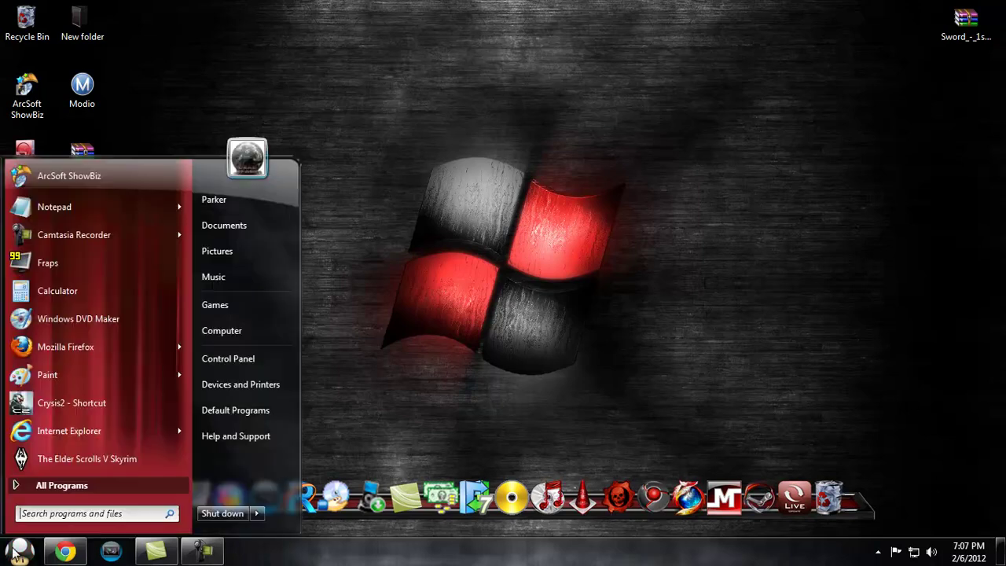
click(235, 333)
click(306, 118)
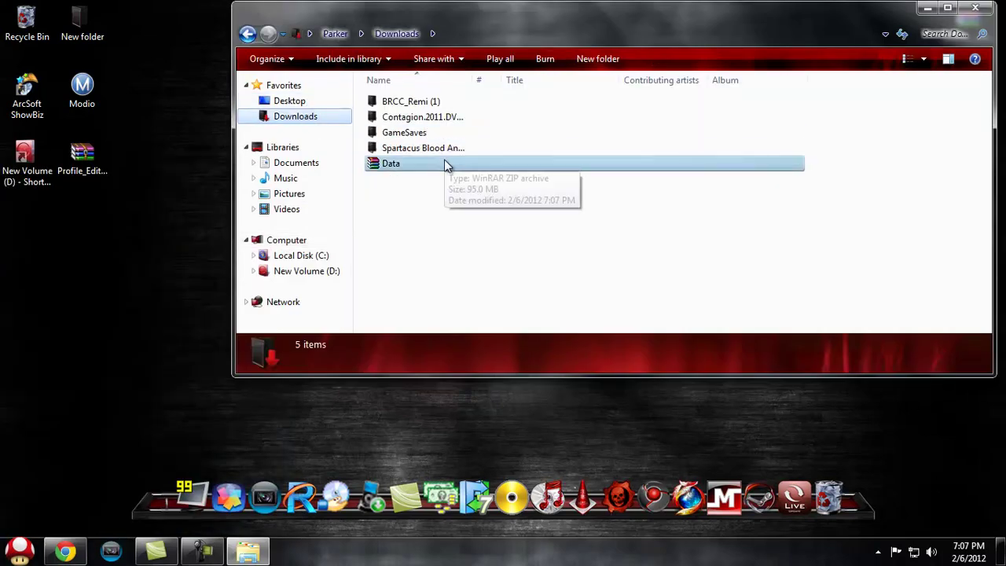
drag(401, 167, 916, 167)
click(975, 8)
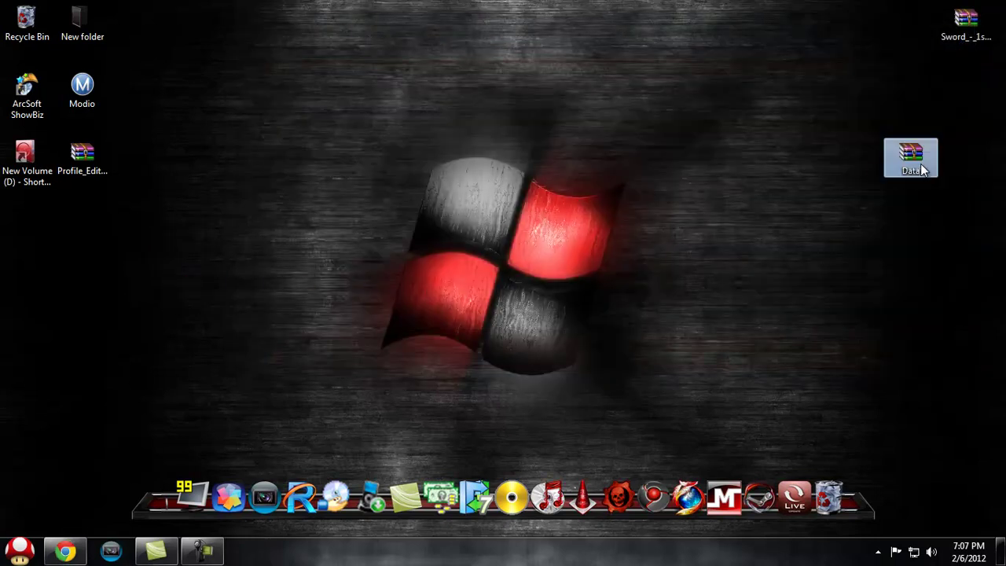
- Extract Data.zip to Data\, open the Data folder and read its README in Notepad
right_click(917, 166)
click(905, 217)
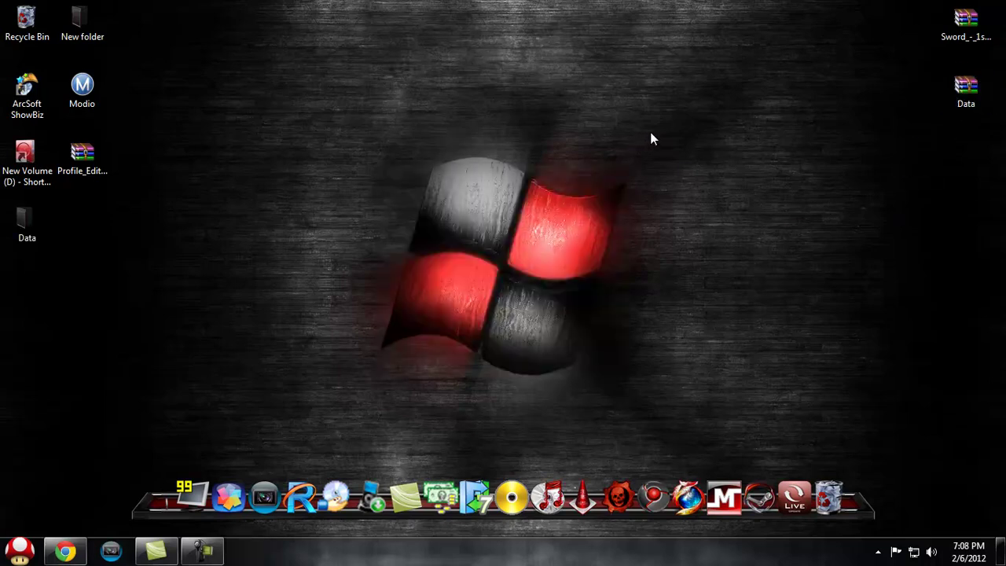
drag(33, 227, 420, 159)
double_click(419, 151)
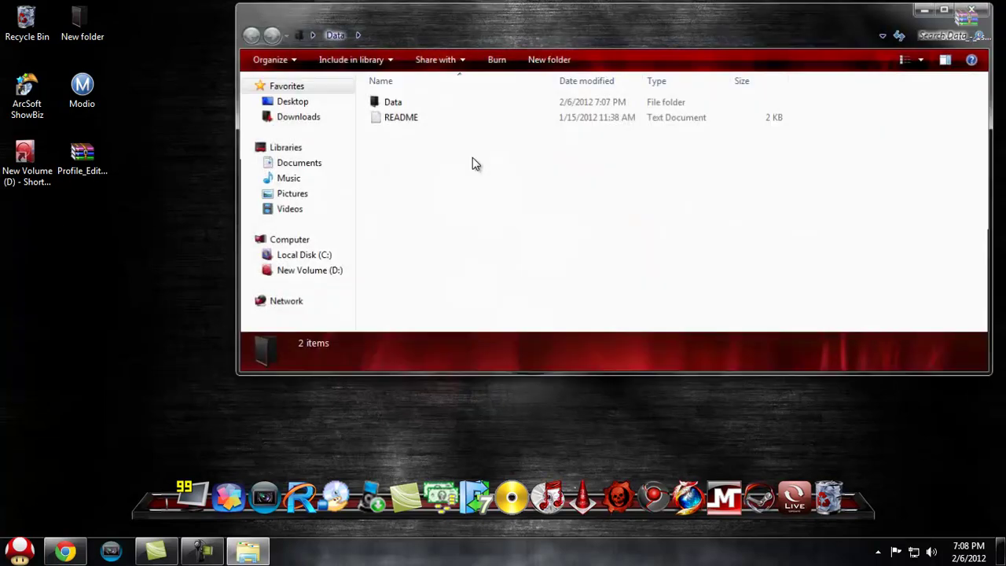
double_click(402, 117)
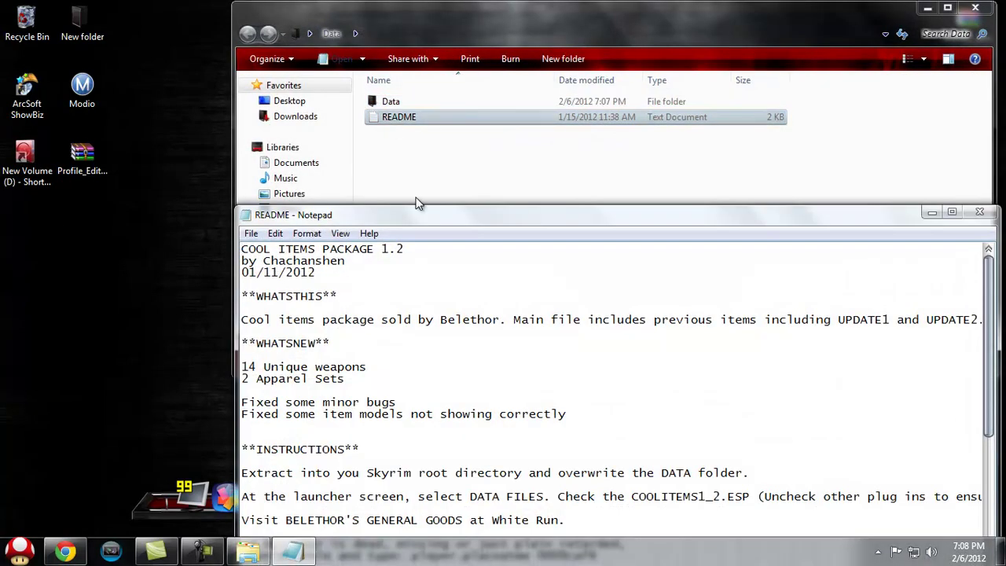
drag(419, 222, 379, 91)
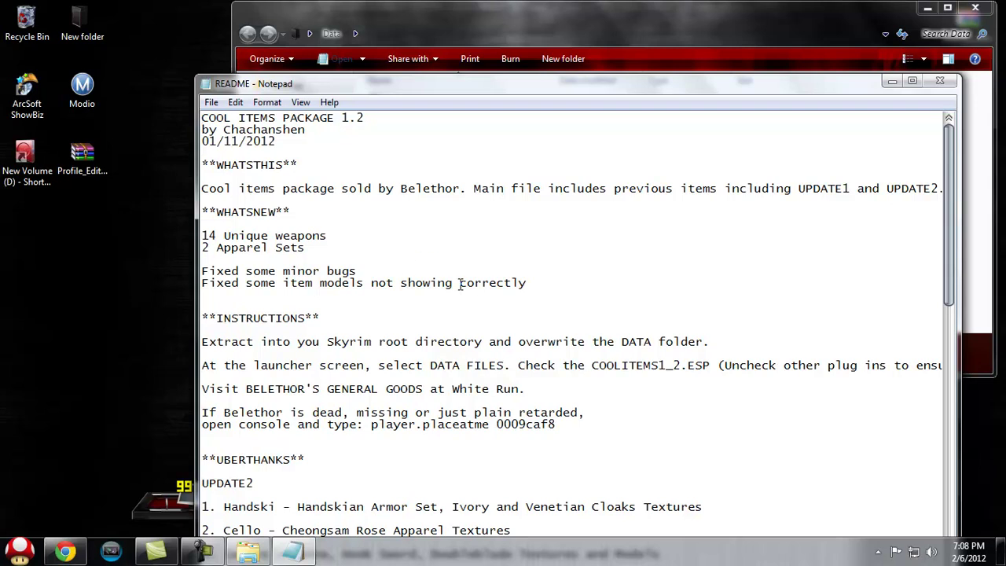
- Close the README, open the inner Data folder and copy Meshes, Textures and CoolItems1_2.esp
scroll(473, 247, down, 13)
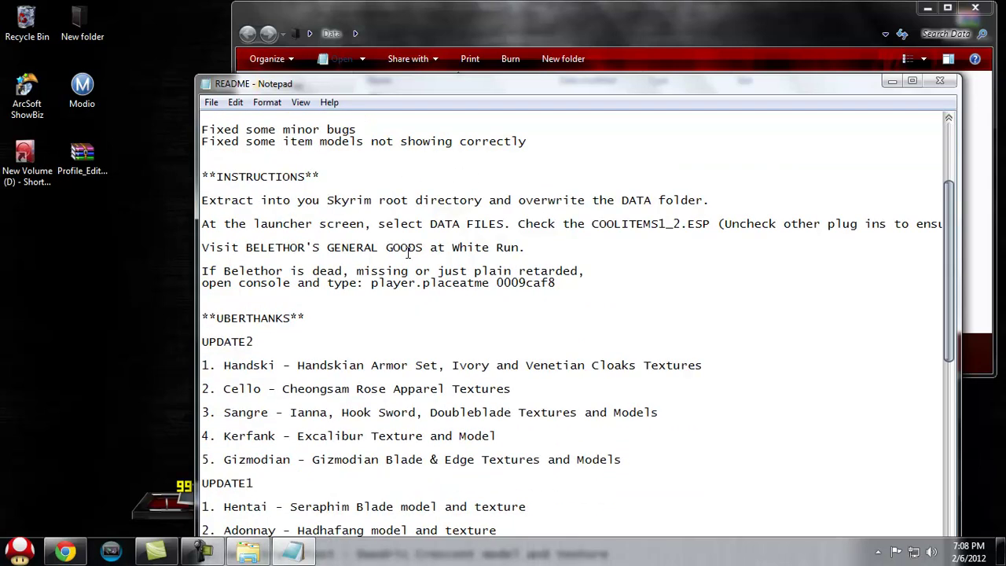
scroll(490, 253, down, 2)
click(939, 80)
double_click(397, 102)
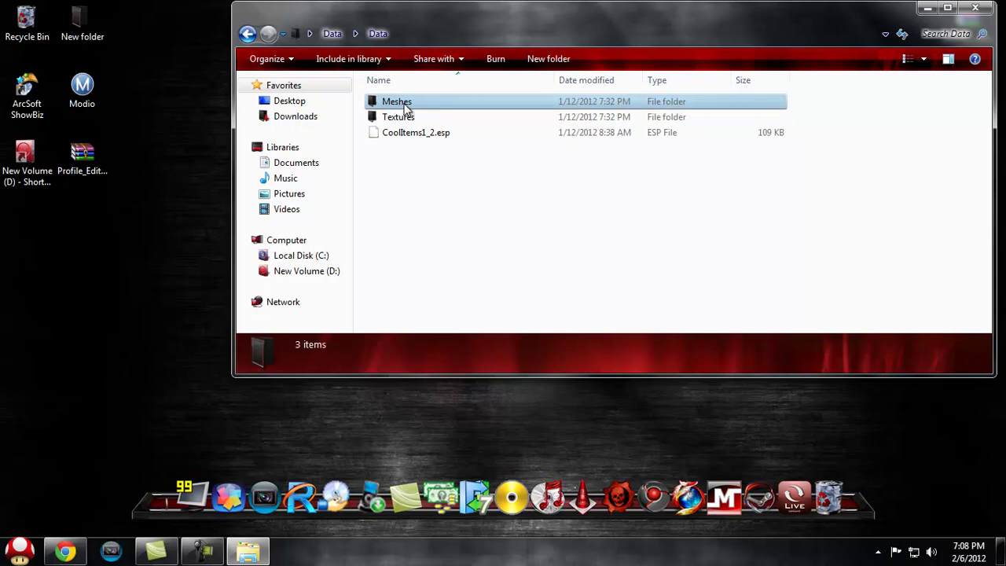
drag(462, 153, 382, 79)
right_click(442, 124)
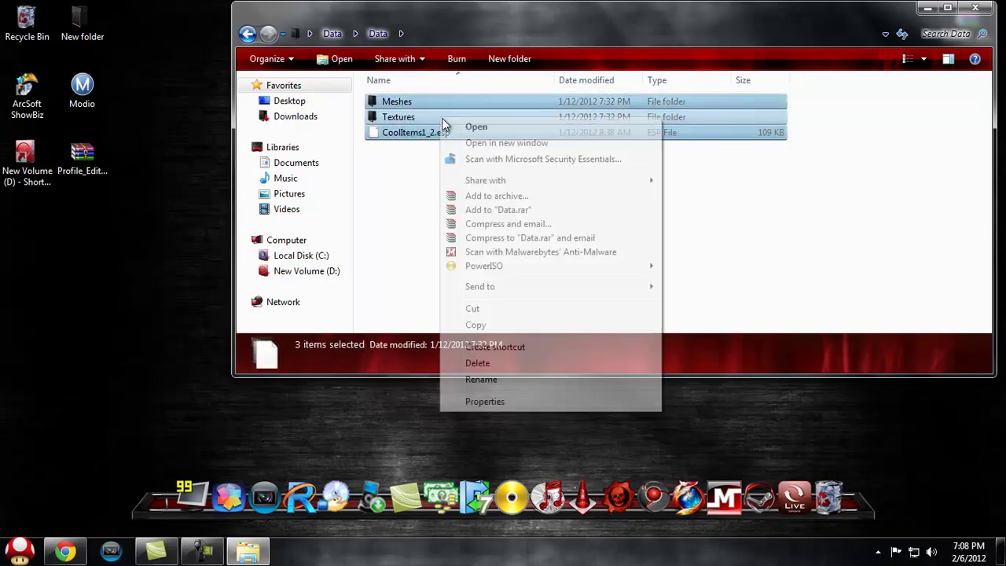
click(515, 326)
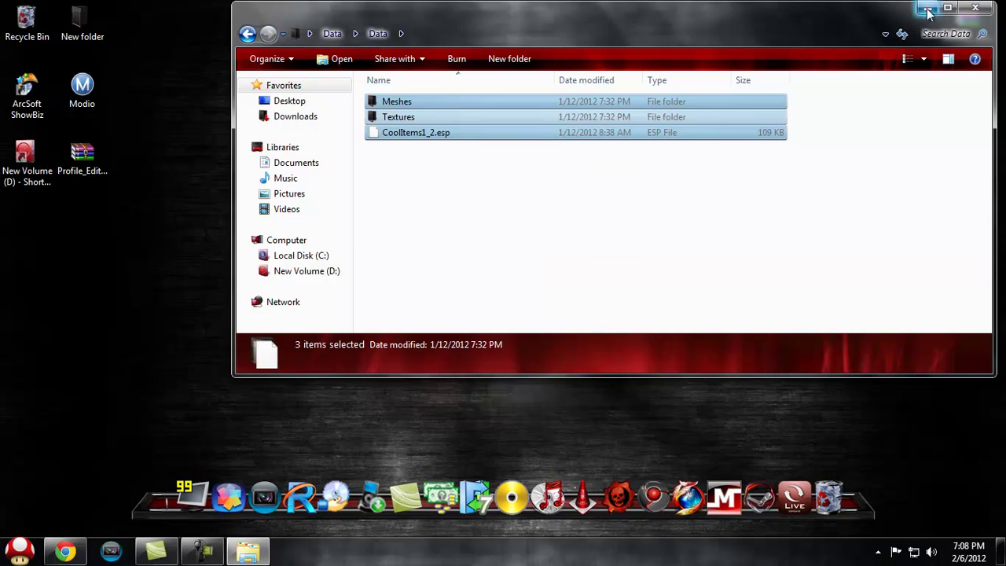
- Show the desktop and browse Computer to Local Disk (C:) > Program Files (x86)
key(super+d)
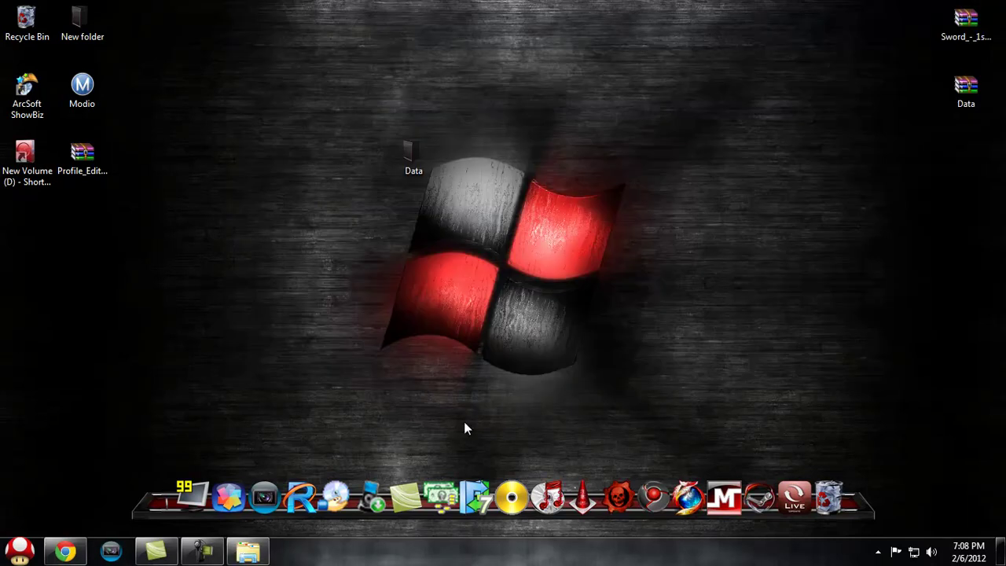
click(18, 552)
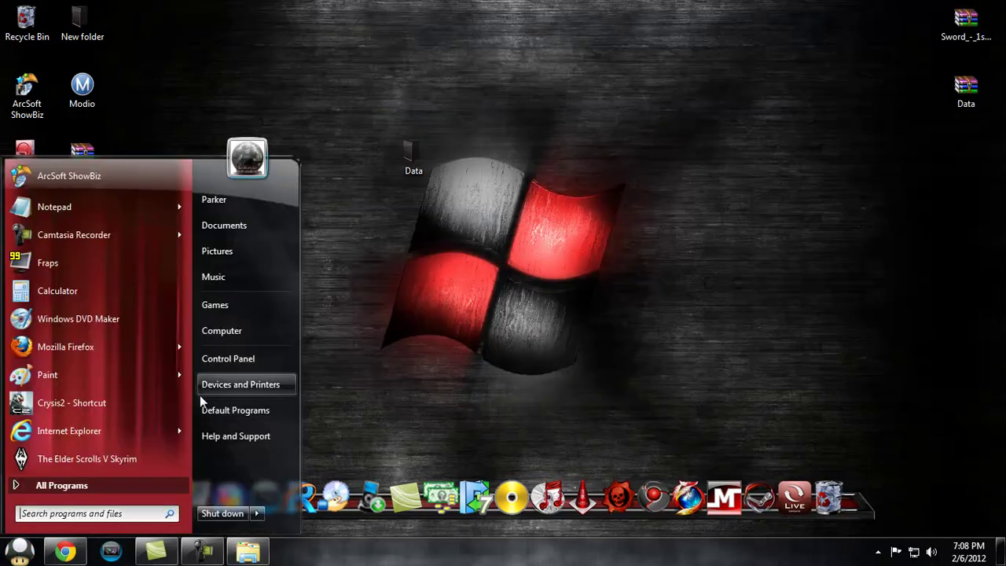
click(260, 334)
double_click(237, 123)
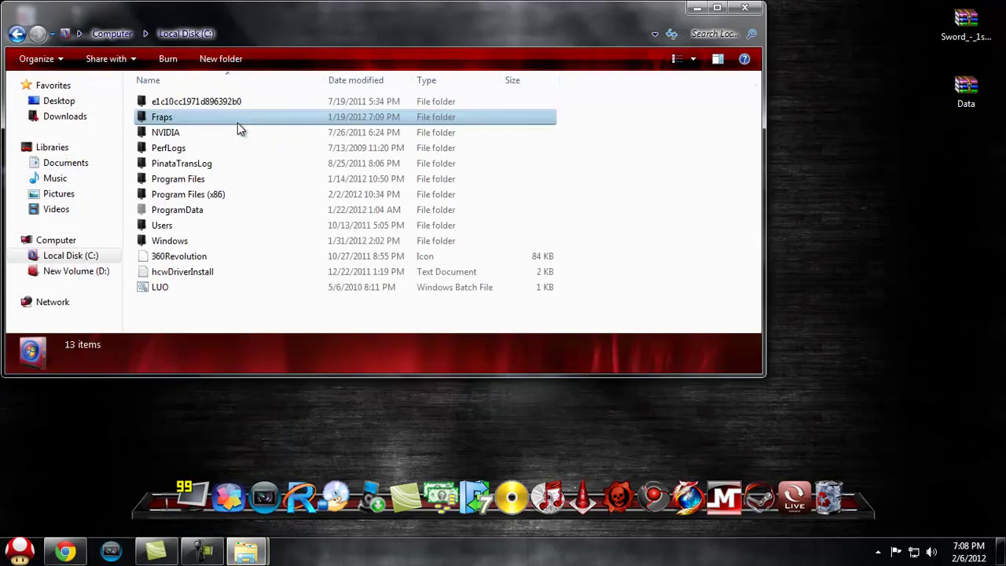
click(209, 195)
double_click(209, 196)
- Open The Elder Scrolls V Skyrim folder, then go back to the Local Disk (C:) root
scroll(210, 267, down, 4)
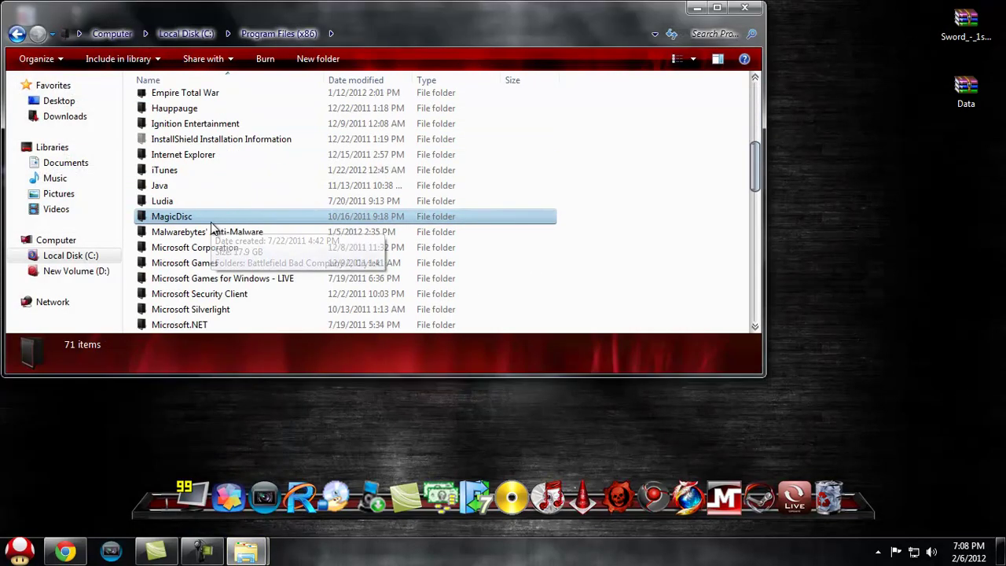
scroll(210, 269, down, 4)
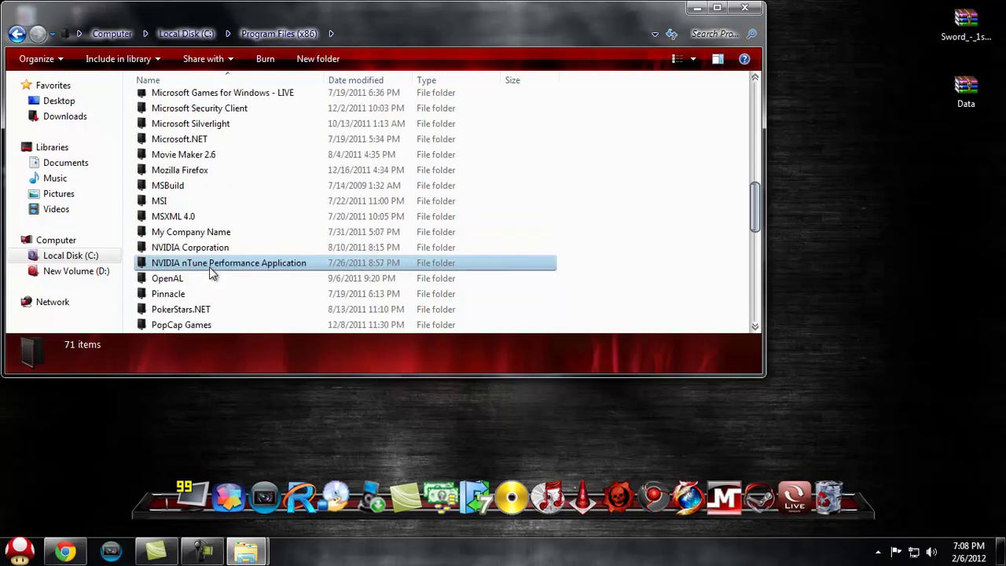
scroll(210, 269, down, 4)
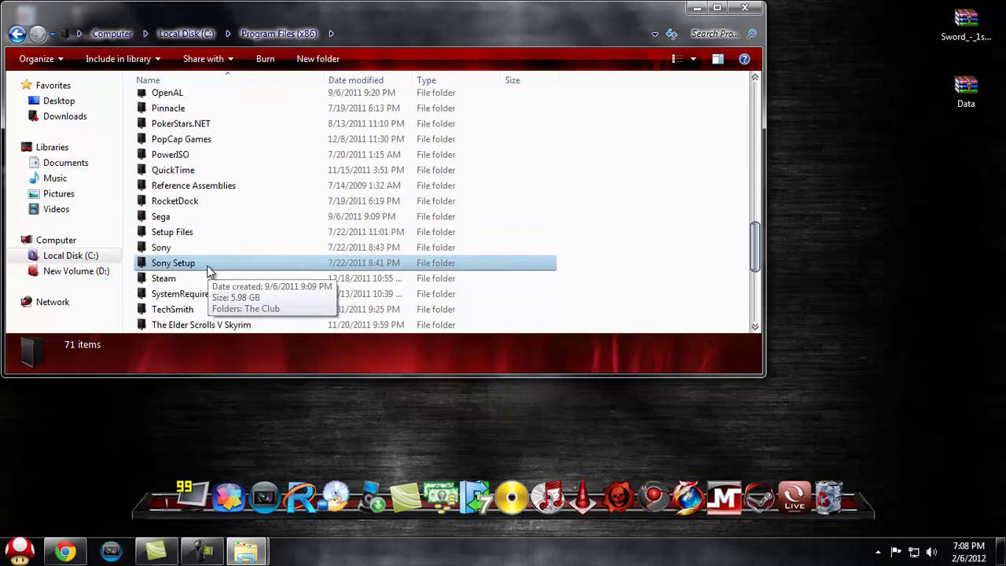
click(213, 286)
double_click(213, 287)
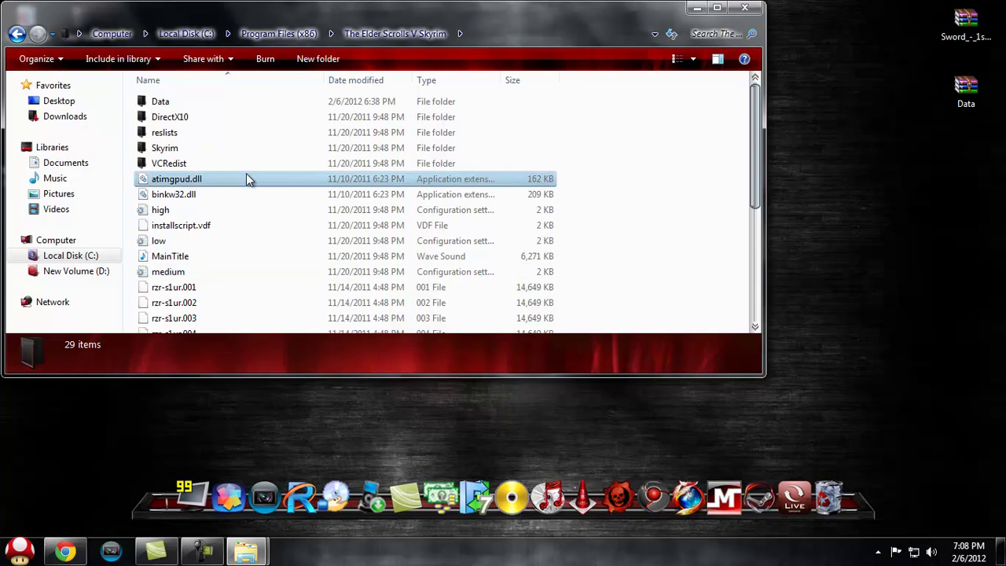
click(17, 34)
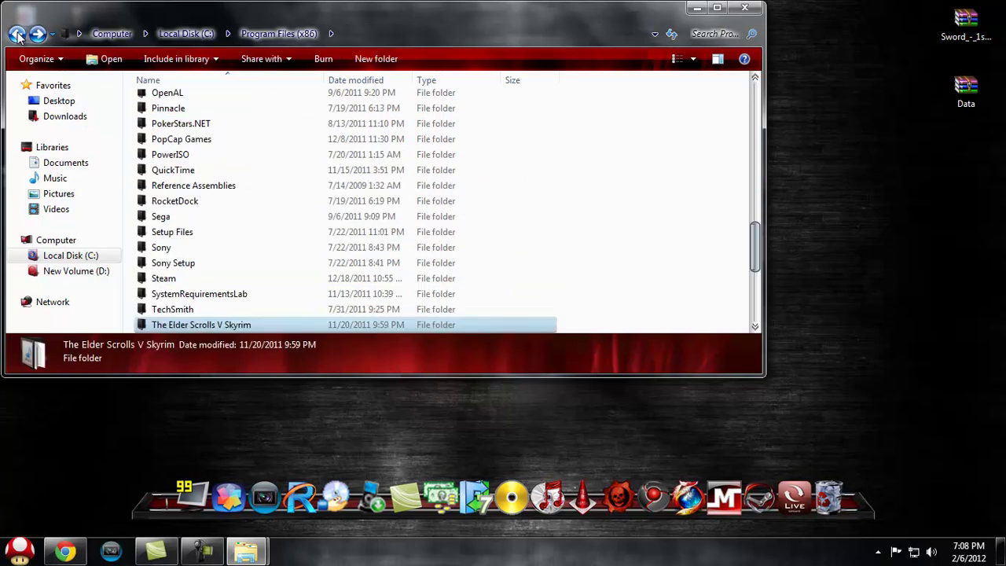
click(16, 33)
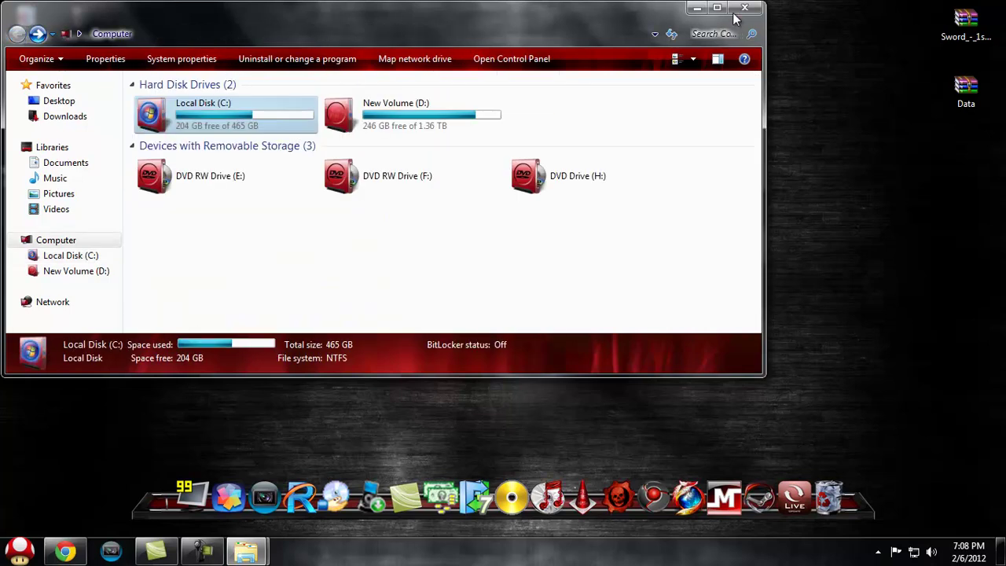
double_click(197, 116)
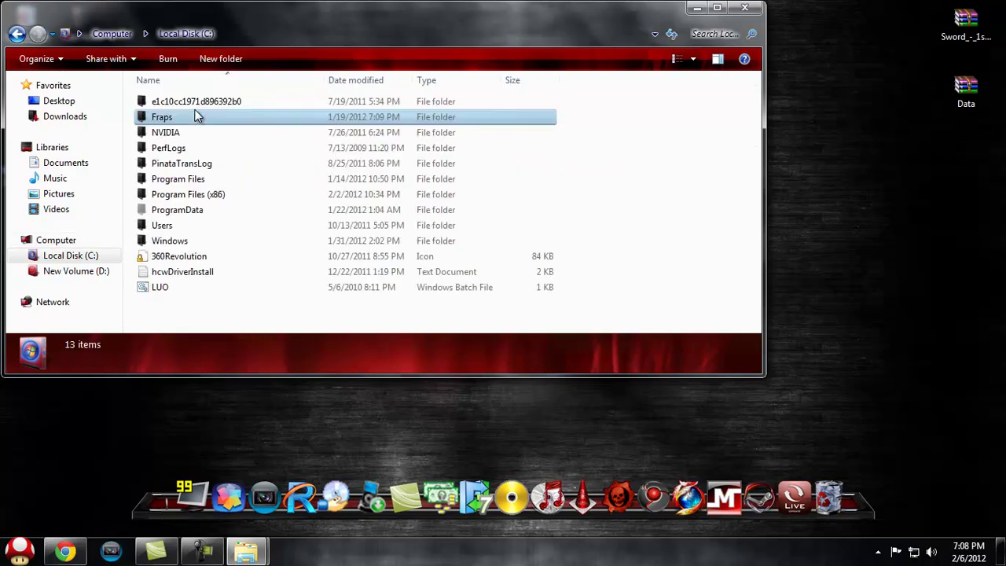
- Maximize Explorer, search Local Disk (C:) for 'Skyrim', then return to the drive root
click(717, 8)
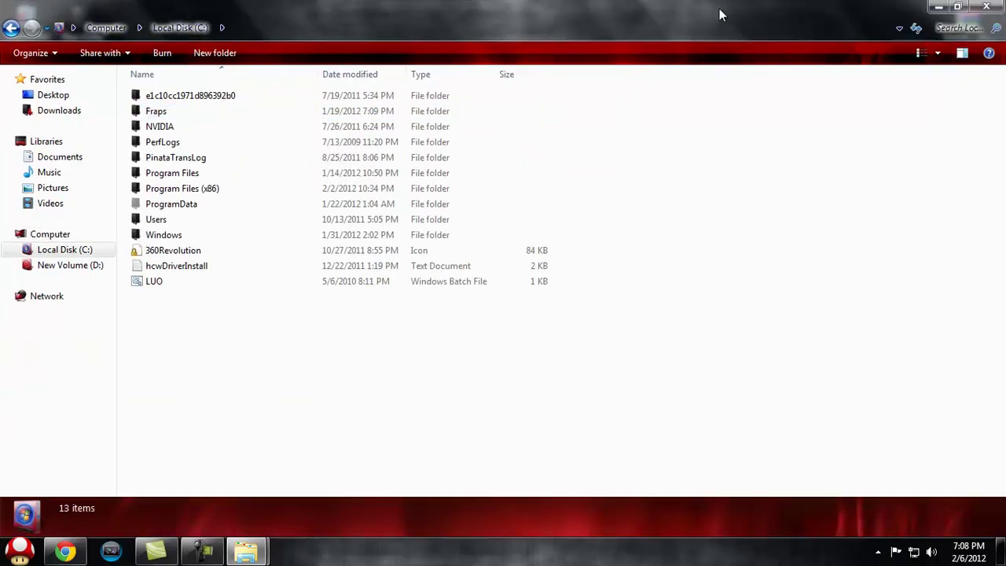
click(954, 26)
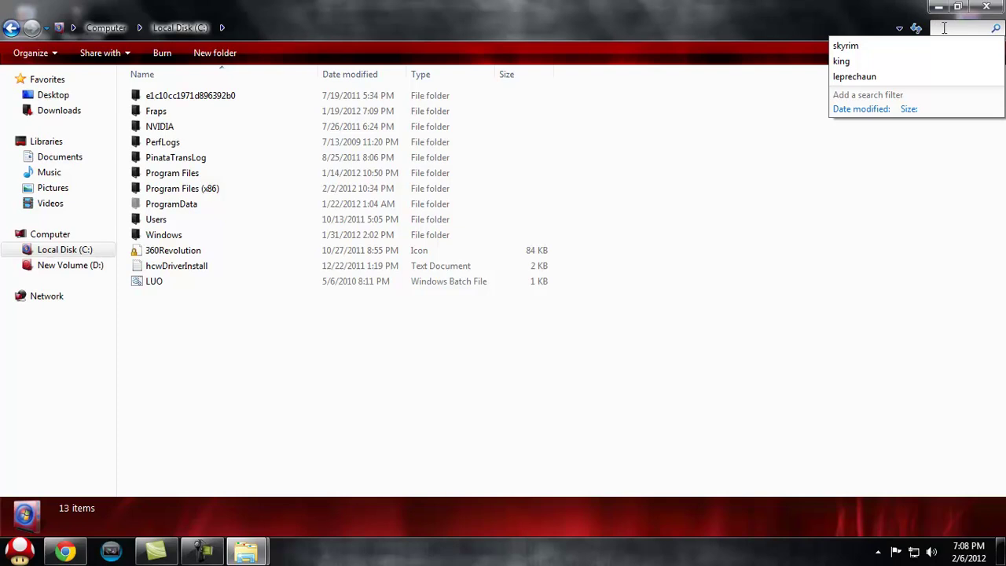
text(Skyrim)
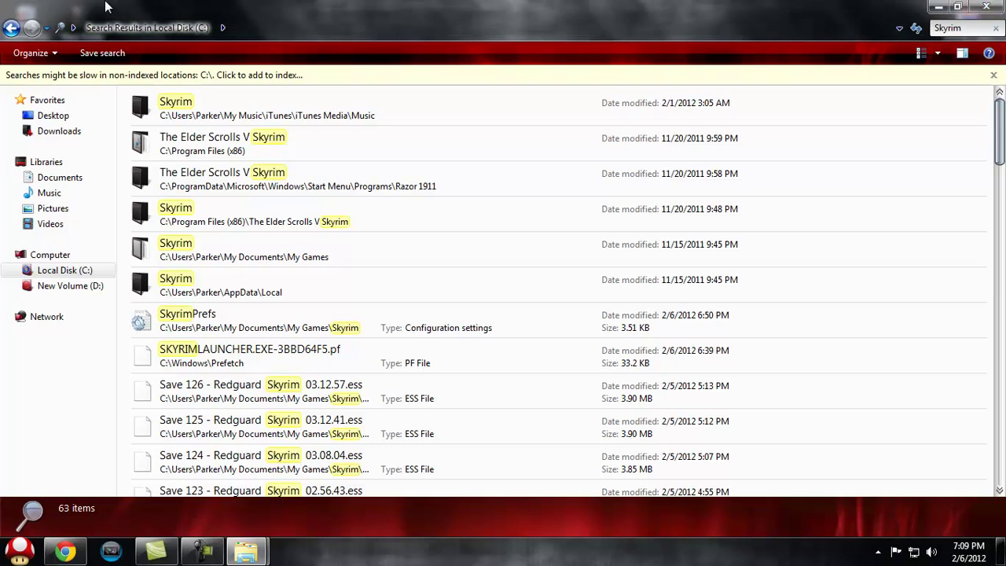
click(10, 29)
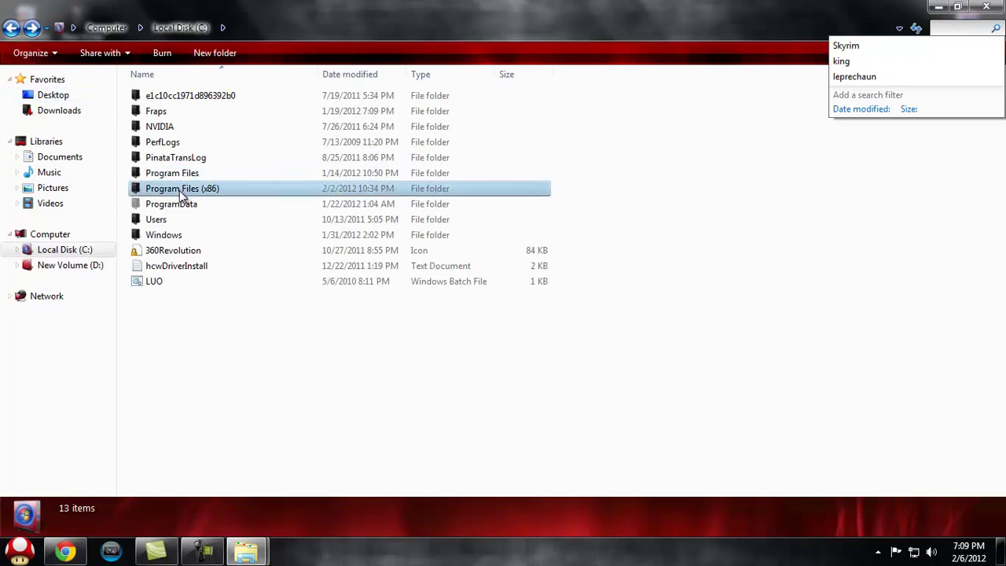
- Open C:\Program Files (x86)\The Elder Scrolls V Skyrim\Data in Explorer
click(15, 31)
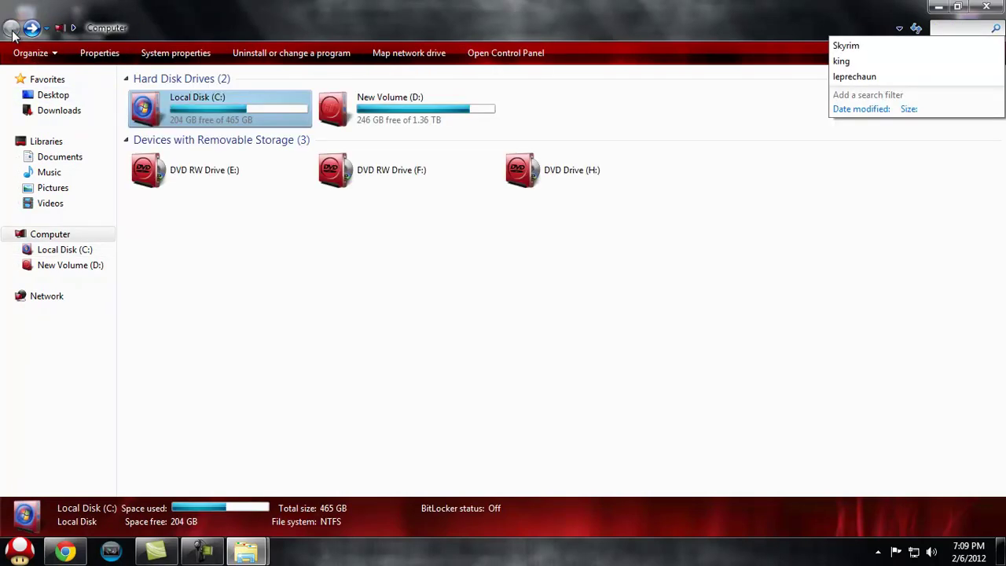
double_click(254, 123)
double_click(221, 189)
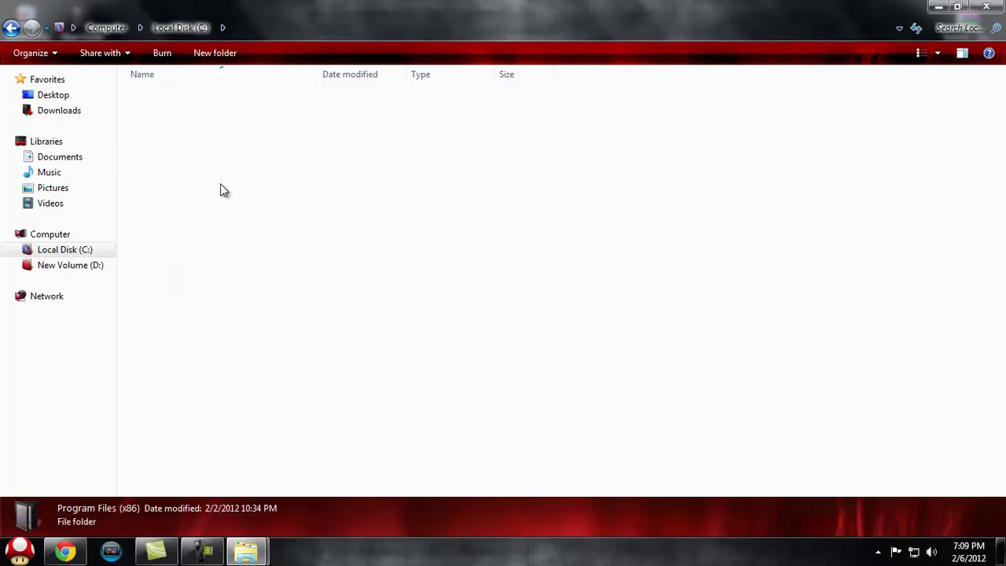
scroll(228, 307, down, 10)
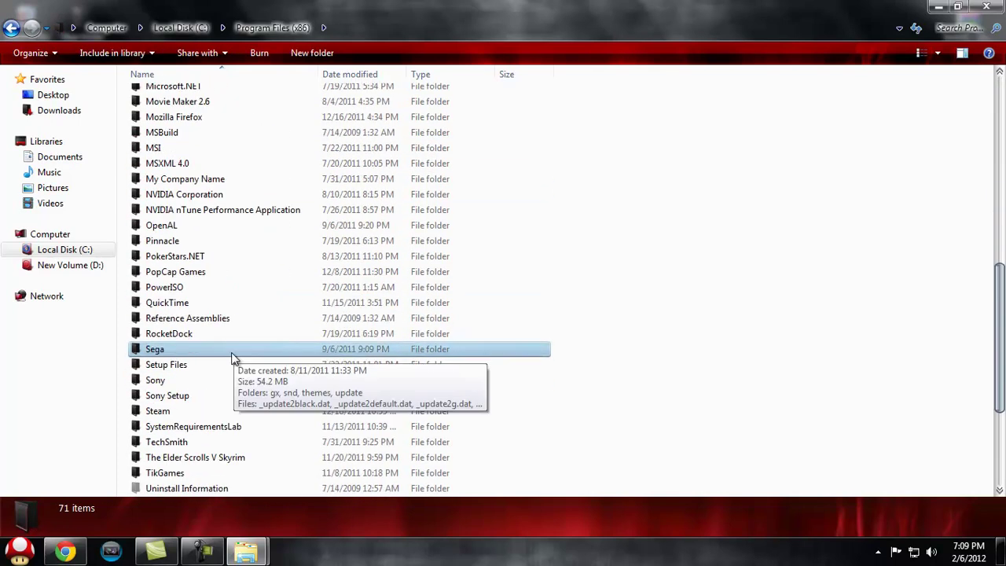
double_click(222, 457)
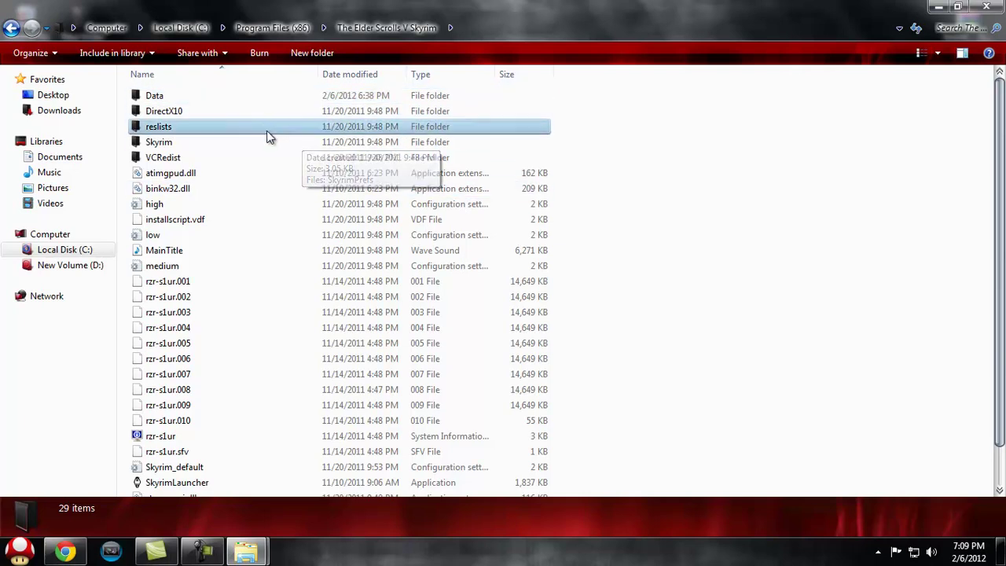
double_click(197, 94)
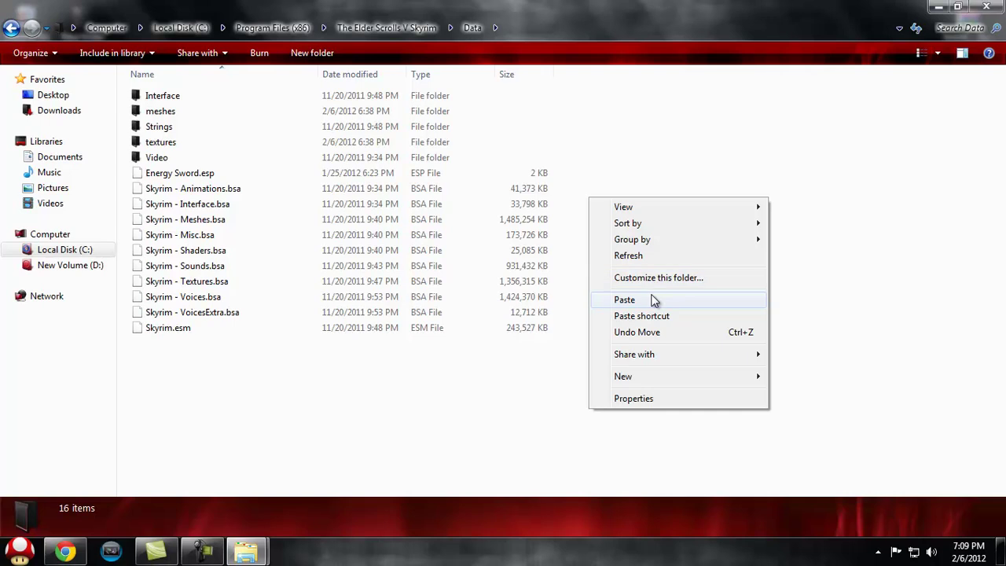
- Bring the mod's Data window with its three items back in front from the taskbar
click(246, 550)
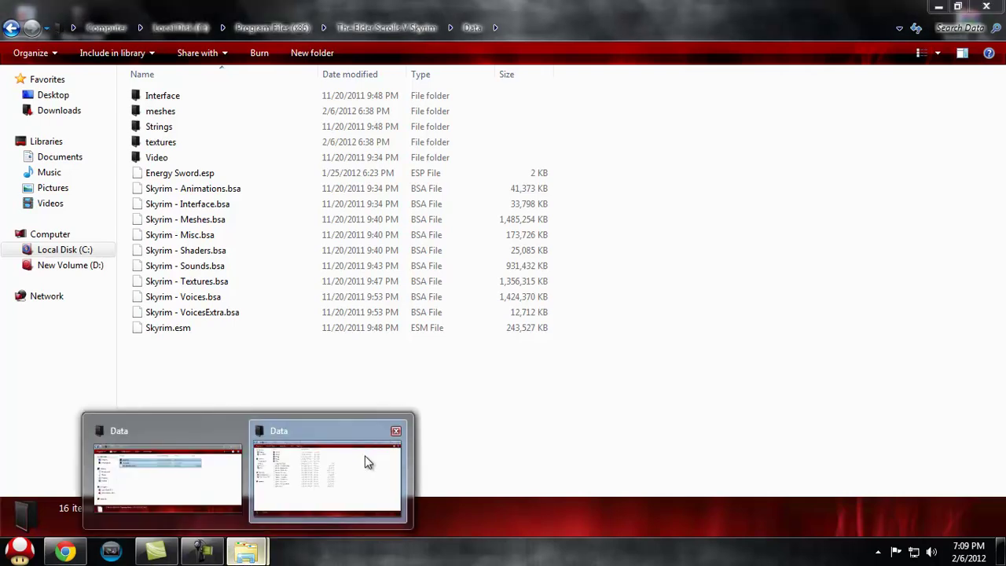
click(364, 463)
mouse_move(246, 544)
click(220, 498)
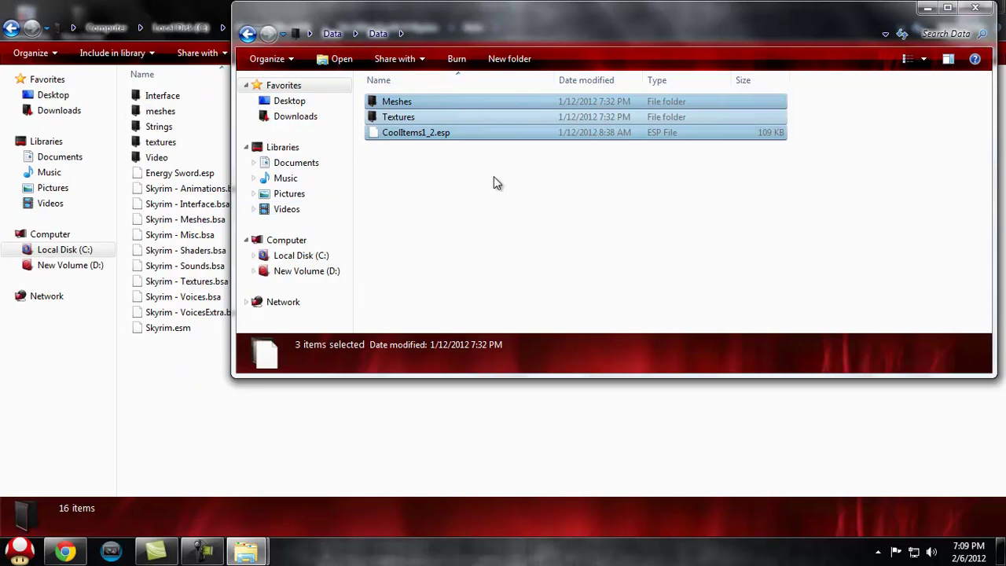
- Copy Meshes, Textures and CoolItems1_2.esp from the mod's Data window, then minimize it
right_click(493, 115)
click(554, 325)
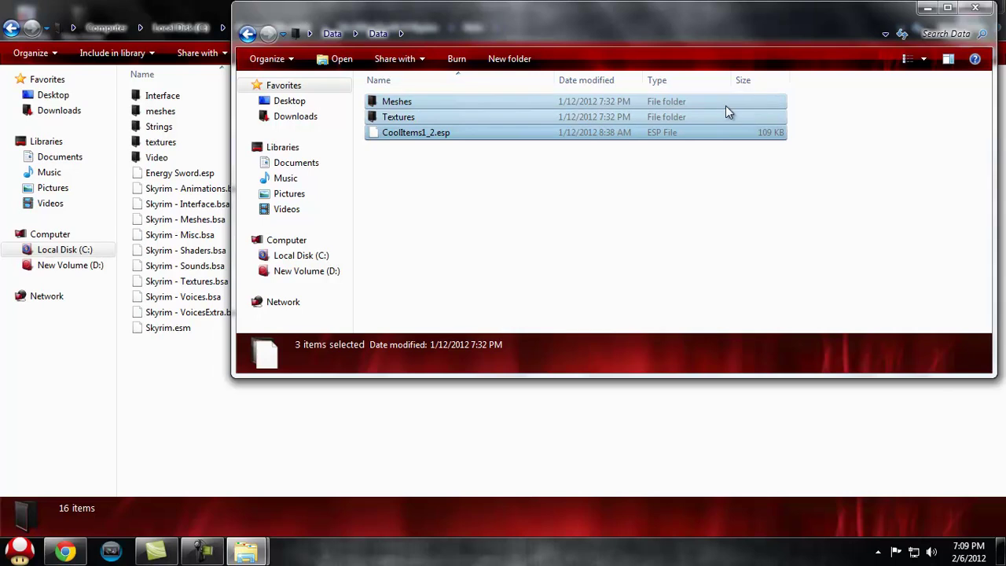
click(945, 9)
- Paste the mod files into Skyrim's Data folder, accepting the textures and meshes folder merges
right_click(468, 424)
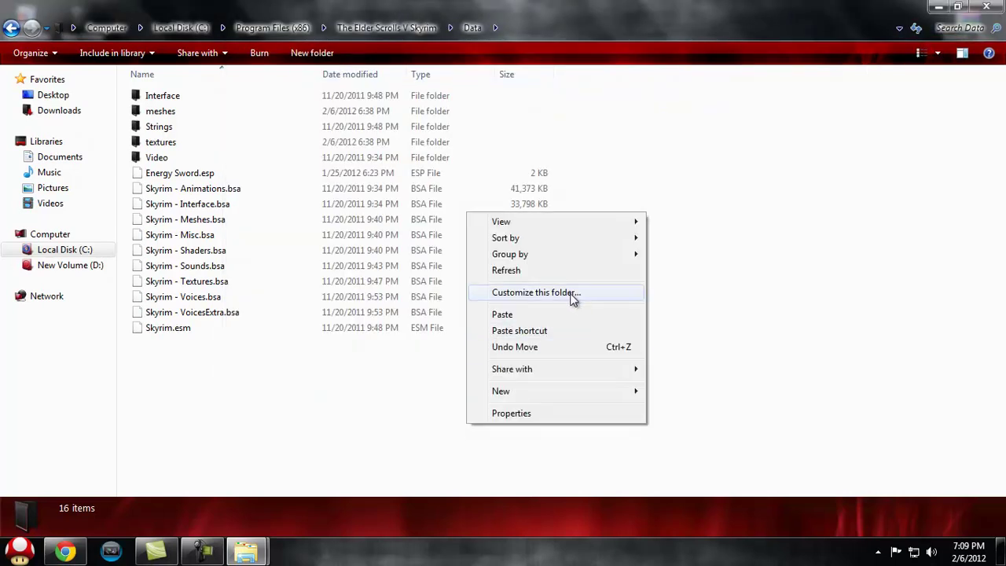
click(562, 314)
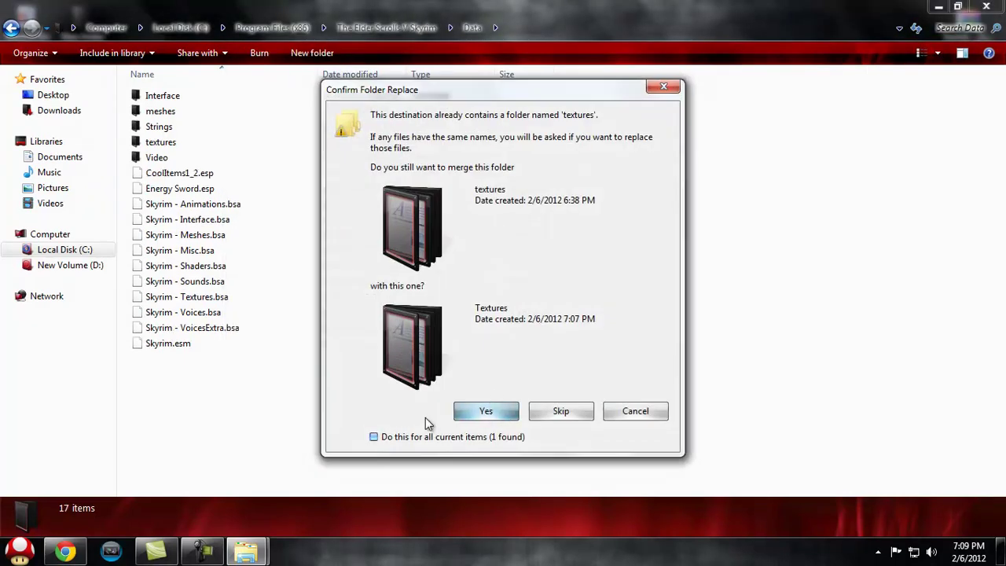
click(486, 412)
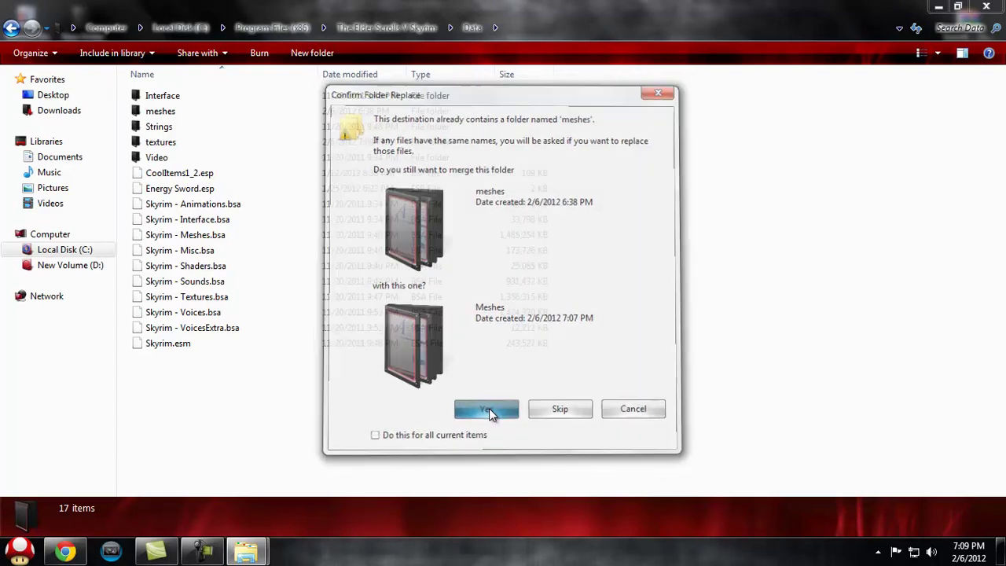
click(488, 411)
click(454, 405)
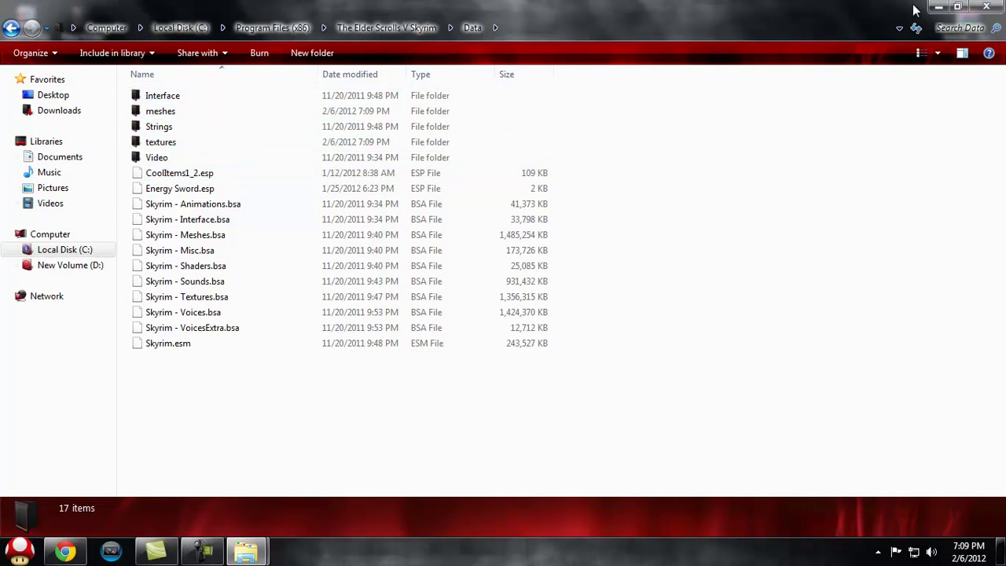
click(982, 9)
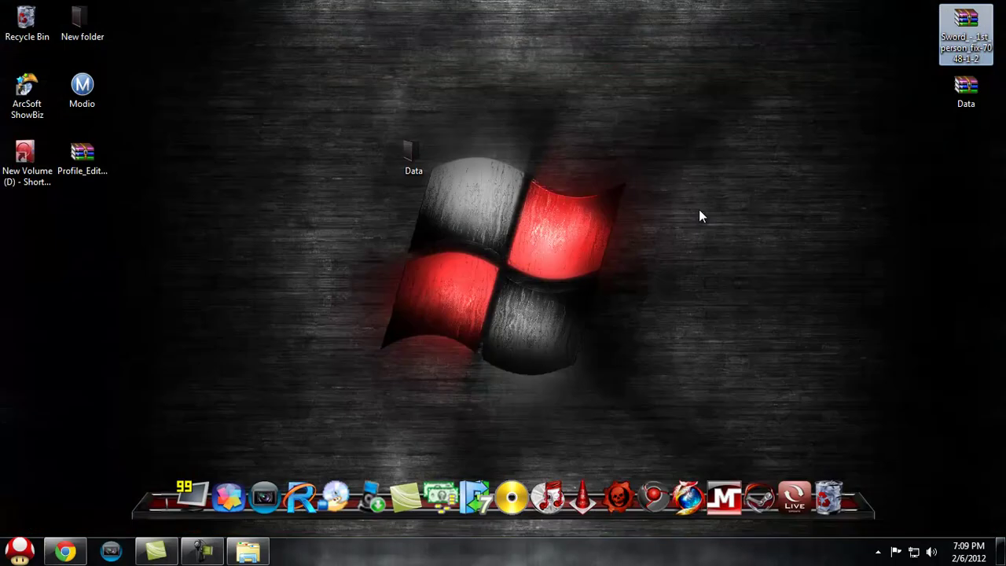
double_click(406, 162)
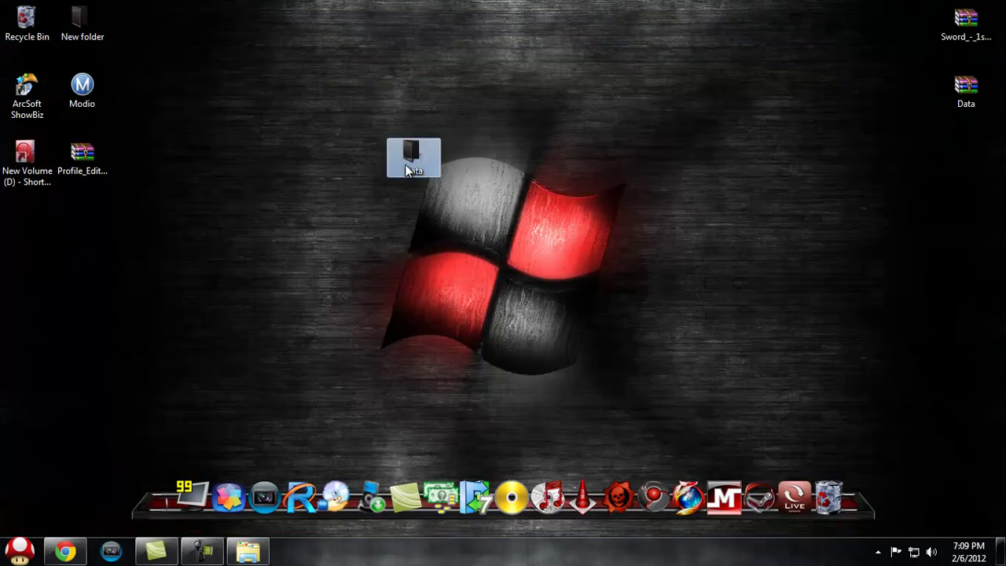
click(209, 114)
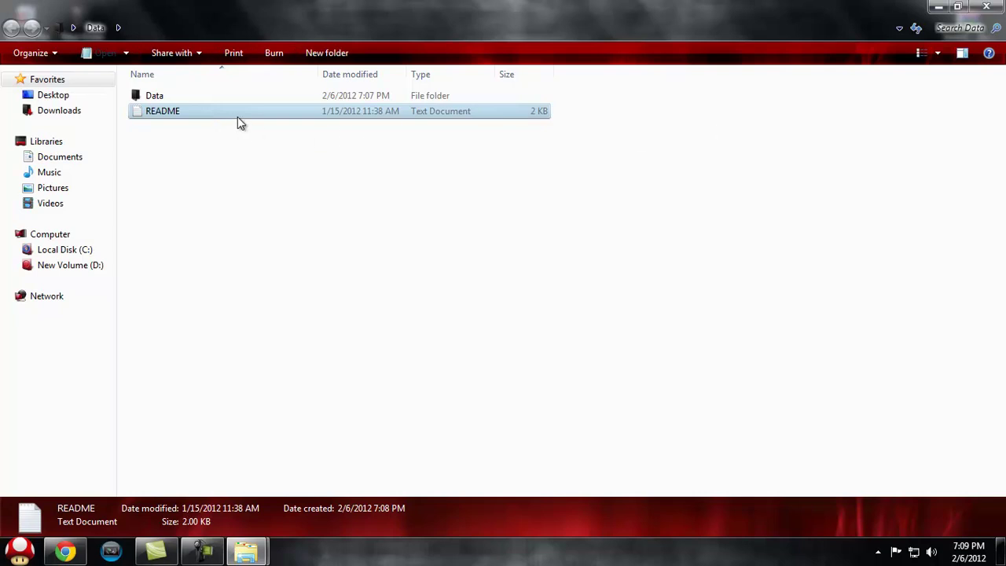
click(1001, 6)
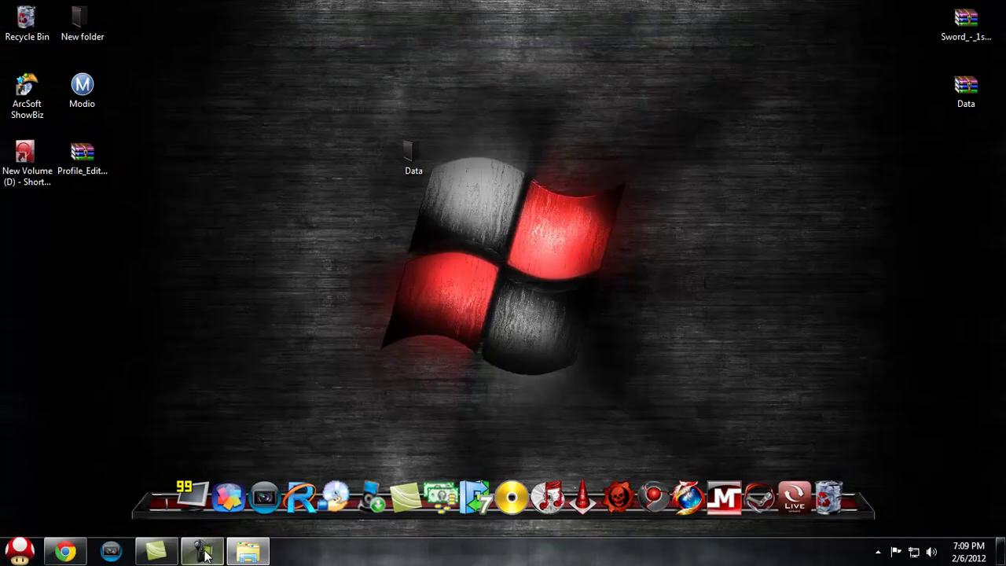
click(203, 551)
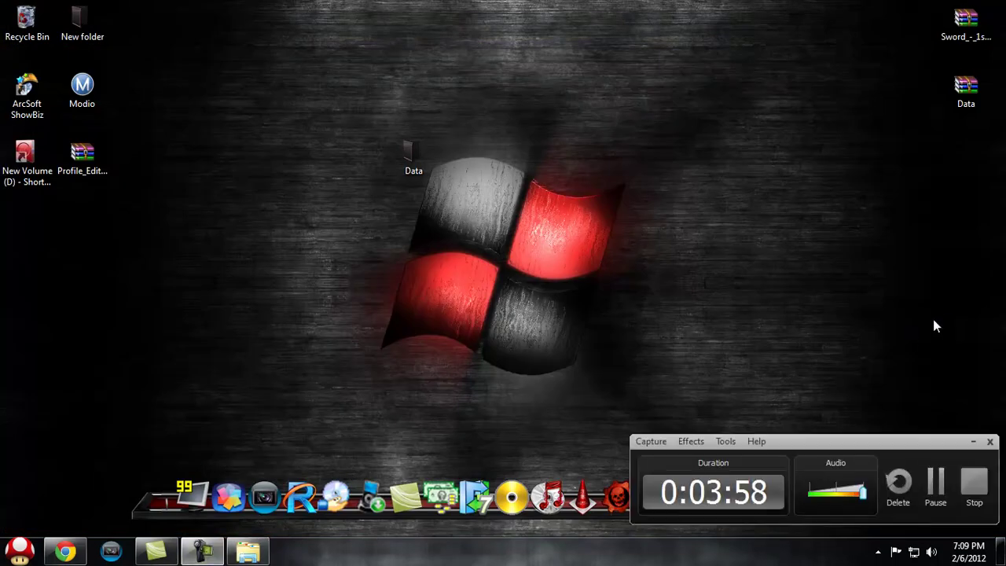